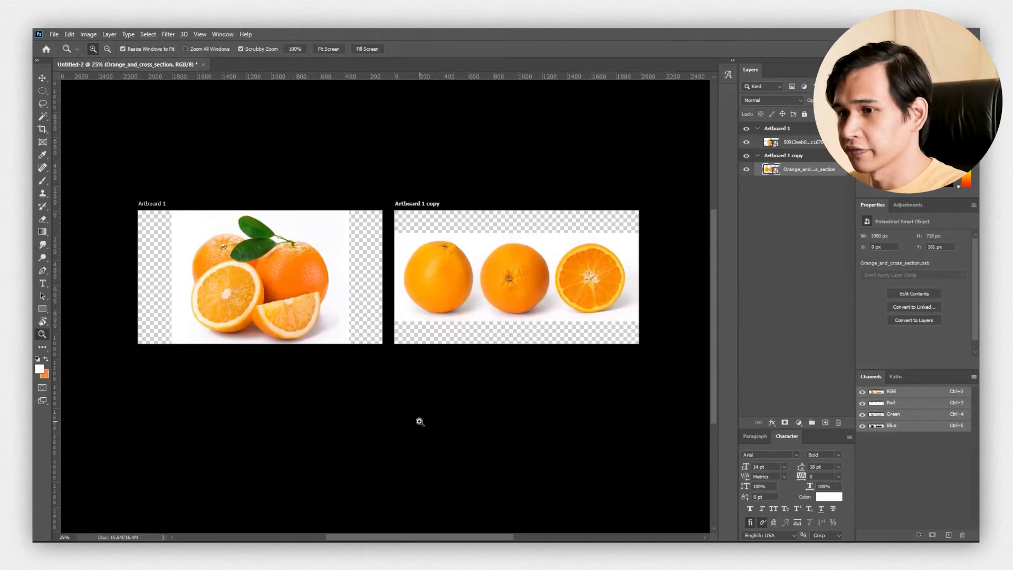
Step: Try masking the whole three-orange image in the second artboard with several scattered elliptical selections
key("v")
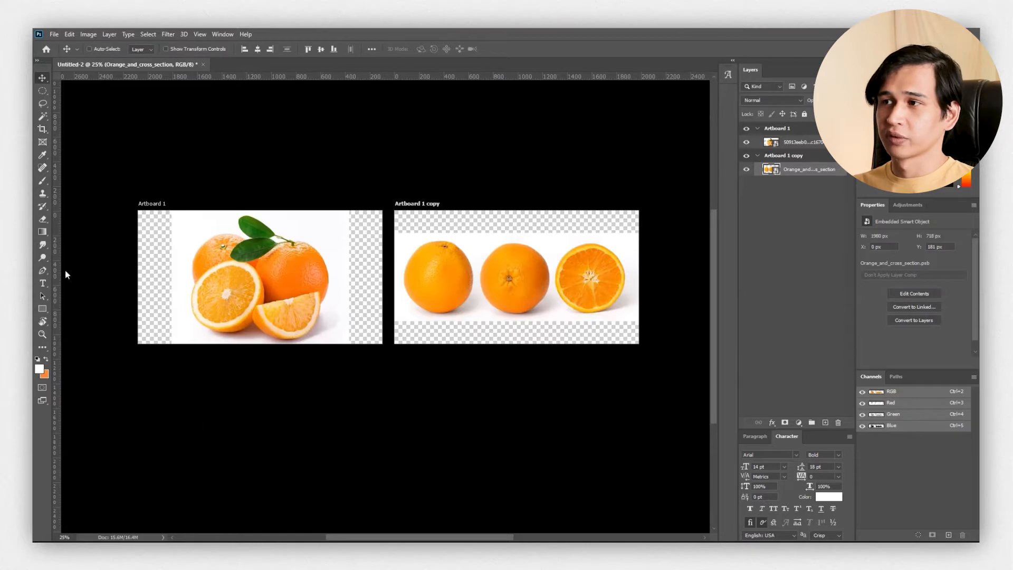
key("z")
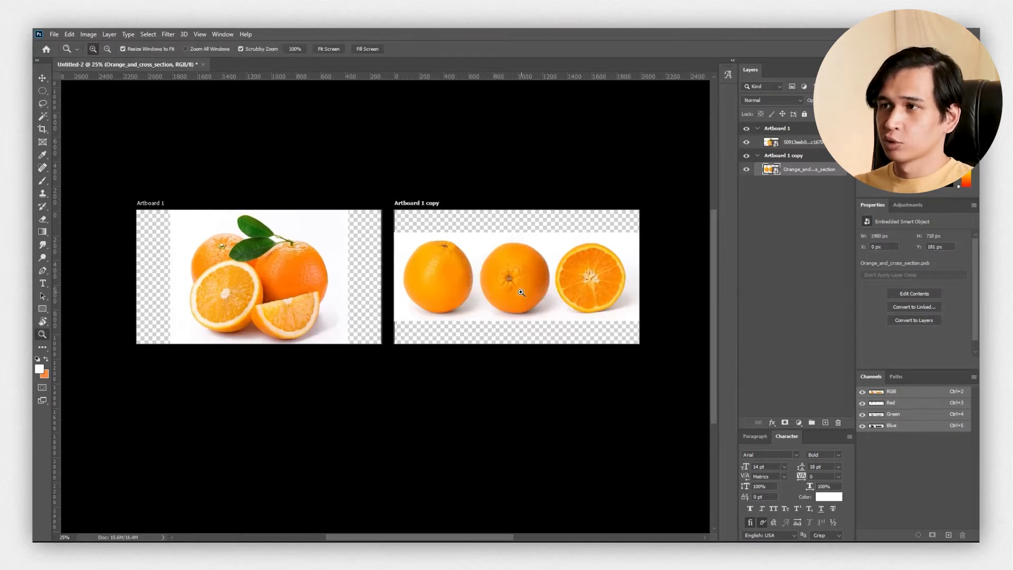
left_click(521, 293)
left_click(549, 293)
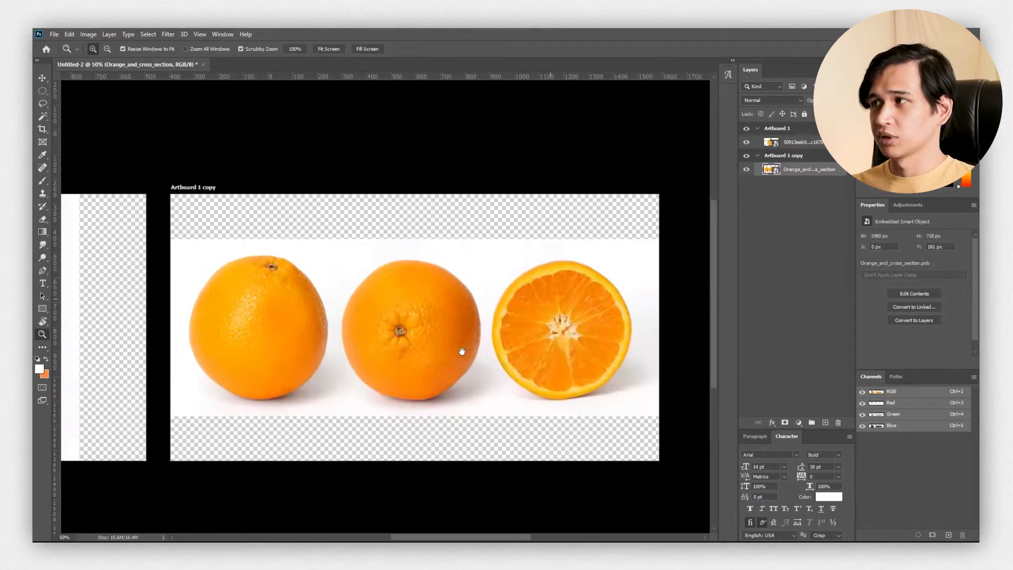
left_click(468, 336)
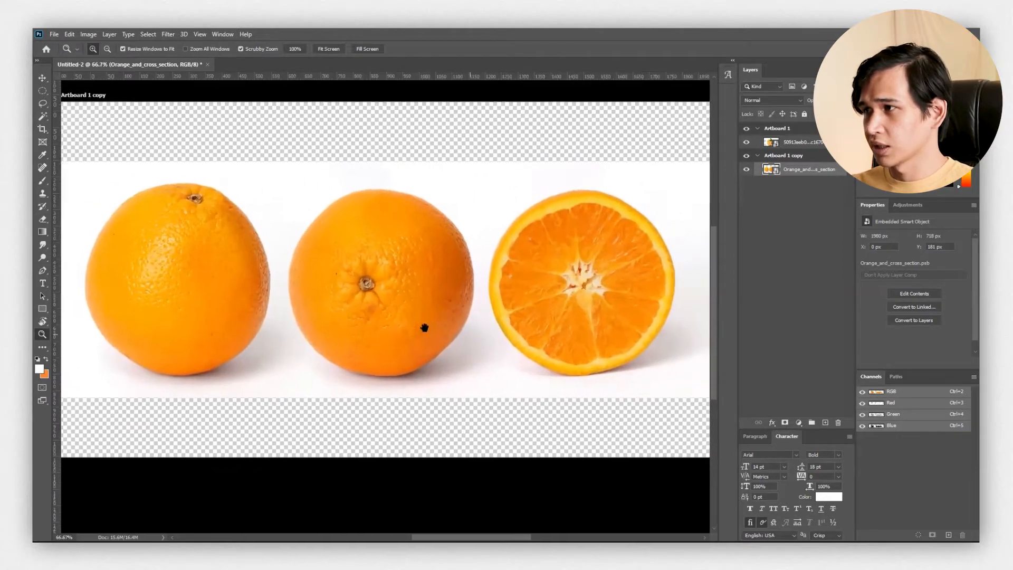
left_click_drag(444, 323, 444, 321)
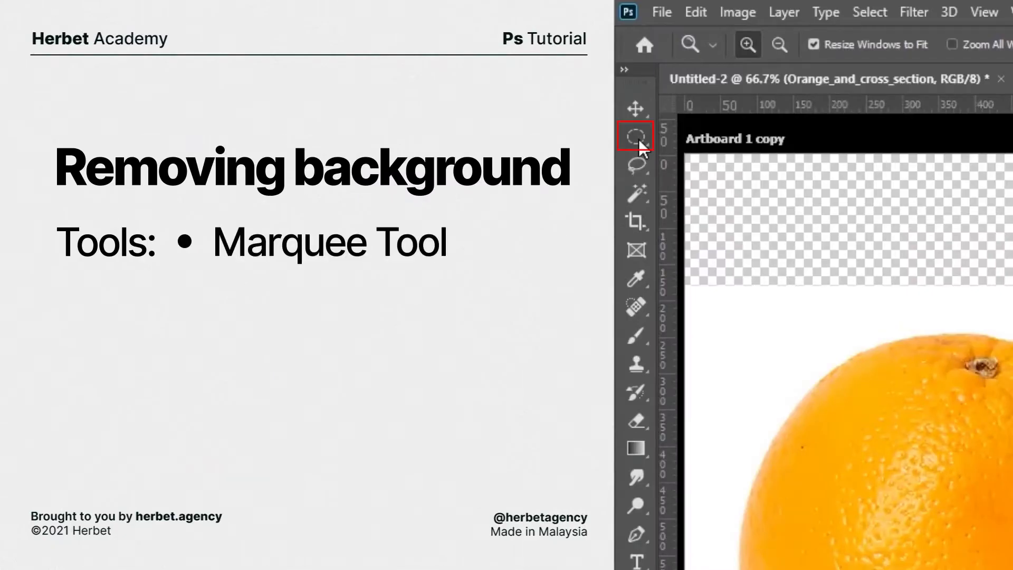
left_click(636, 138)
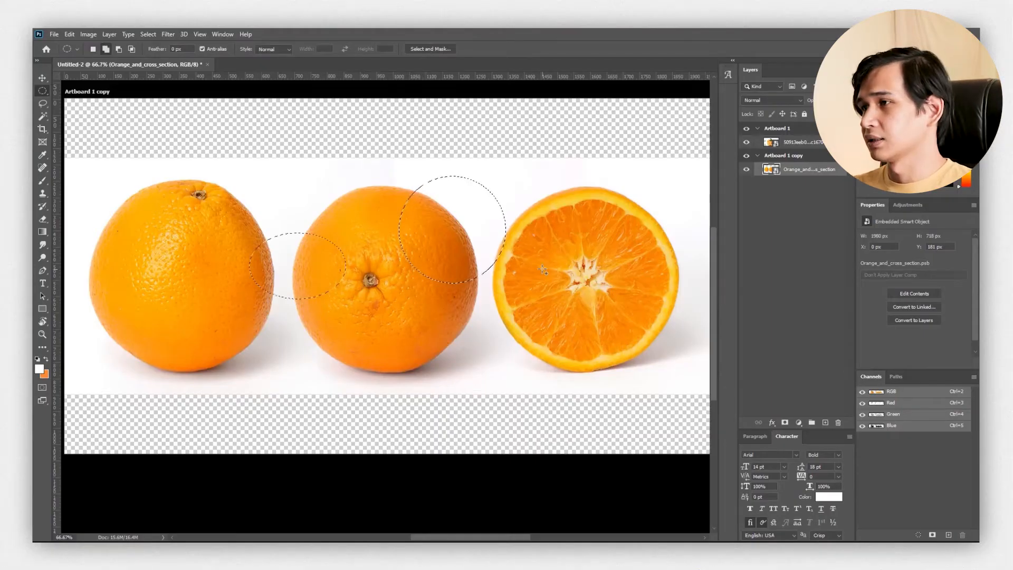
left_click(785, 422)
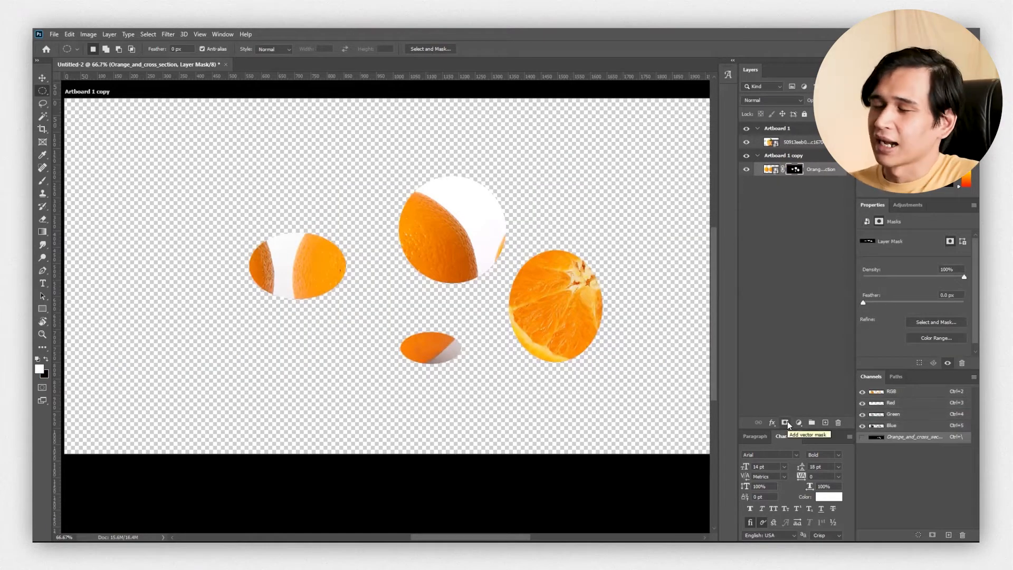
key("ctrl+z")
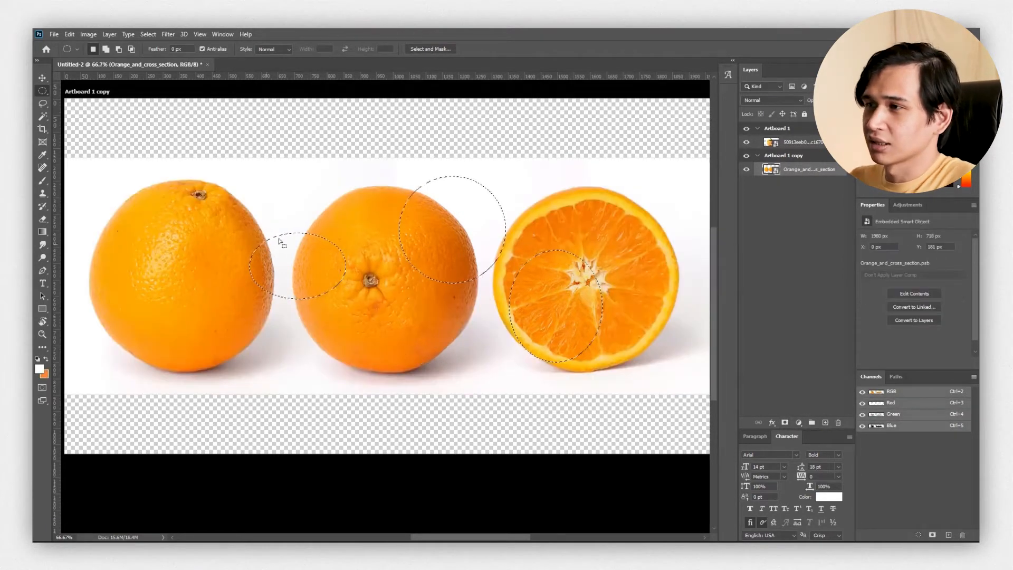
Step: Select the cut orange half with a single elliptical marquee fitted to its outline and mask the layer to it
key("w")
right_click(279, 241)
left_click(301, 361)
left_click_drag(37, 94, 66, 102)
left_click(79, 100)
left_click_drag(678, 189, 497, 375)
left_click_drag(522, 305, 519, 305)
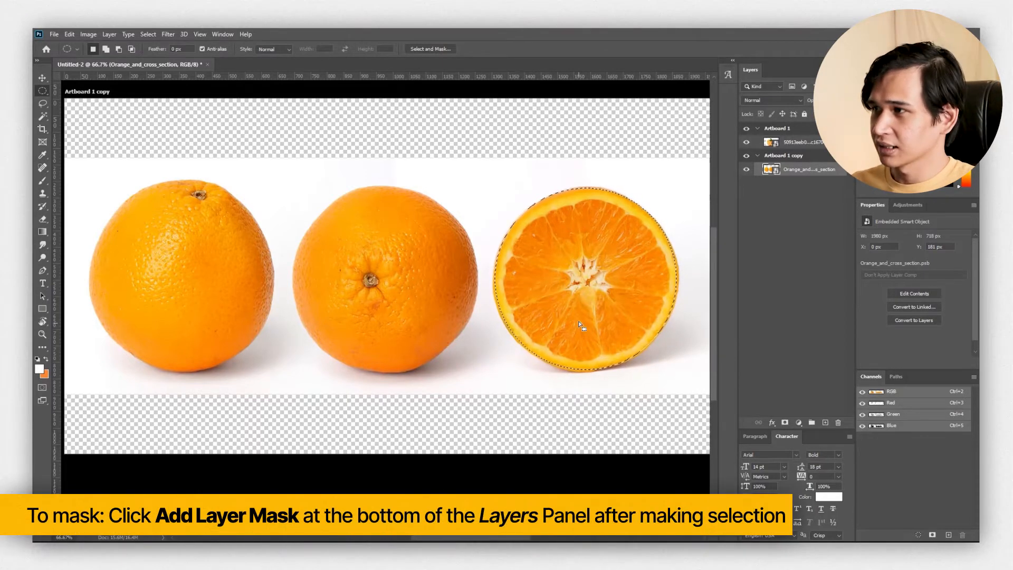
left_click(785, 422)
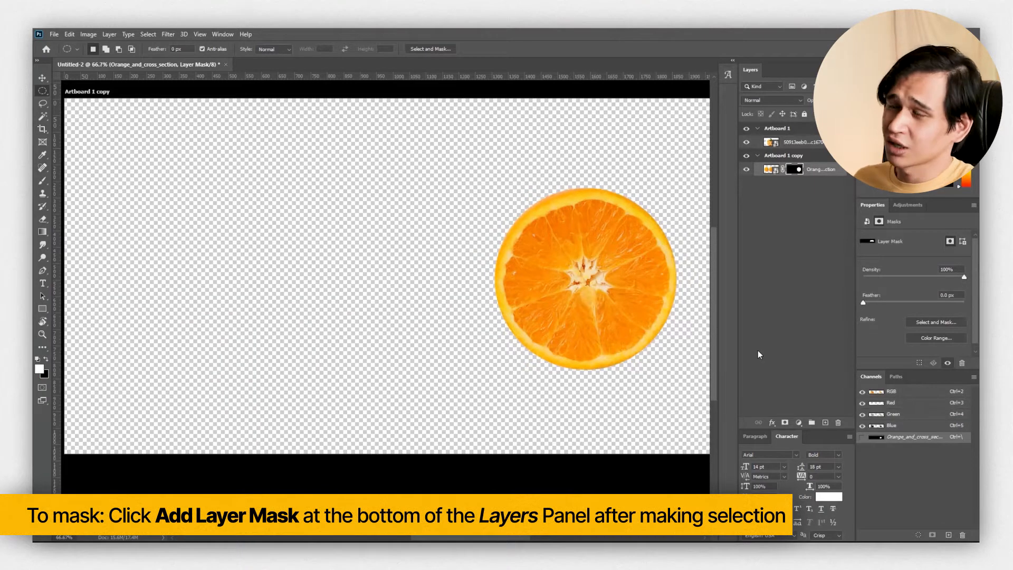
Step: Duplicate the masked orange-slice layer and restore the original layer beneath it to its unmasked state
left_click(839, 168)
key("ctrl+j")
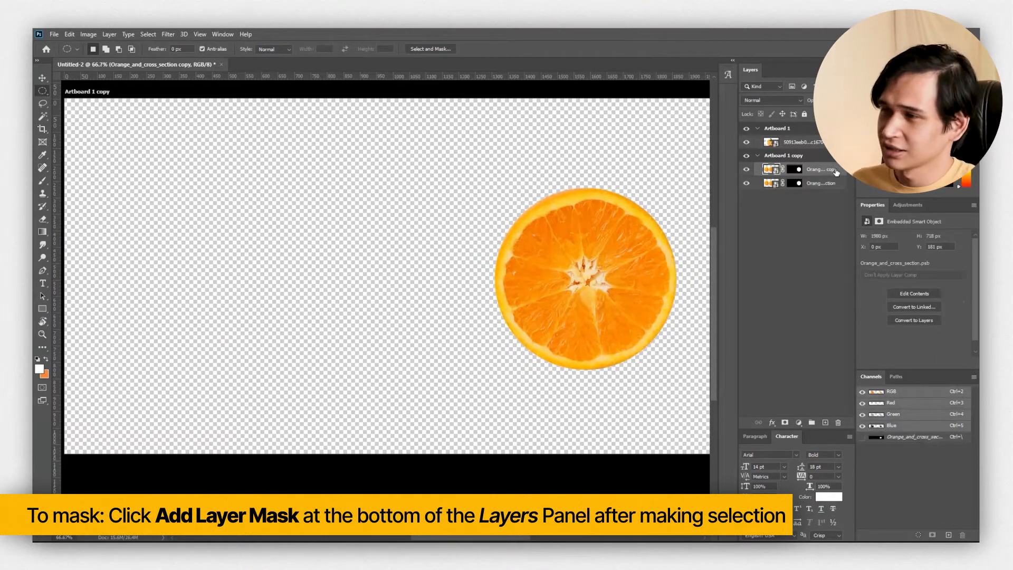
key("ctrl+z")
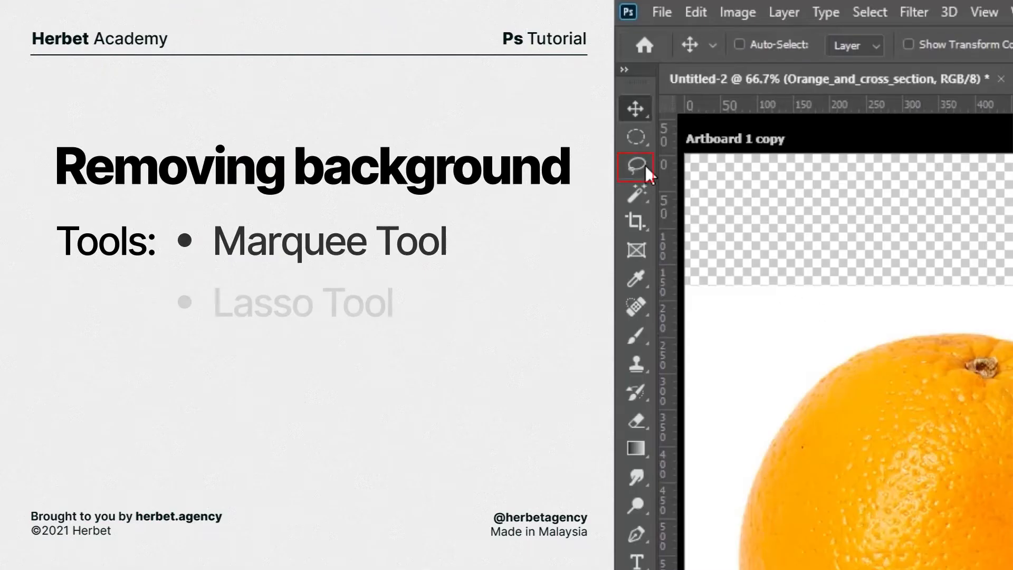
Step: Try masking the middle orange with a freehand Lasso selection around its outline
left_click(43, 104)
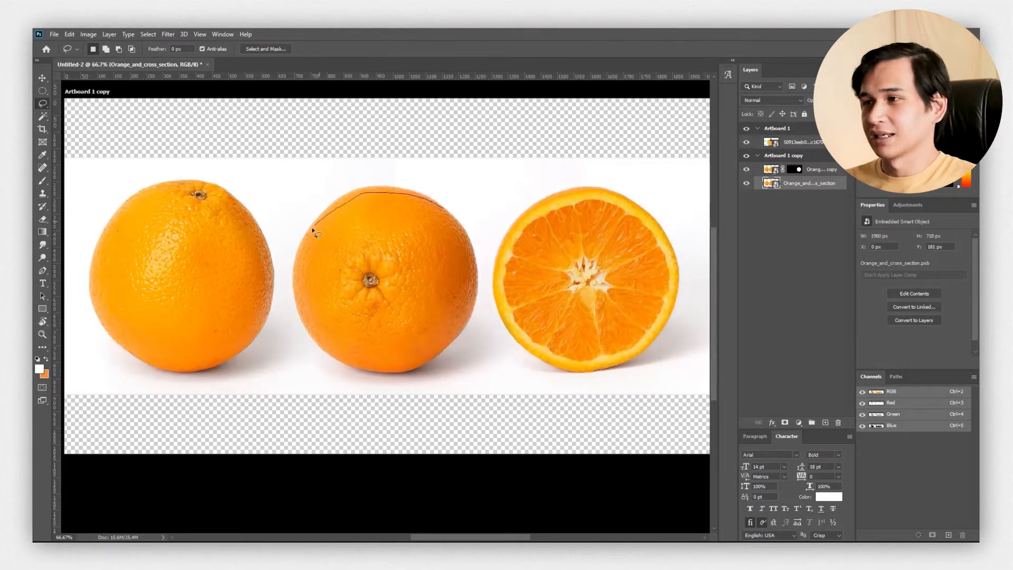
left_click_drag(450, 213, 453, 214)
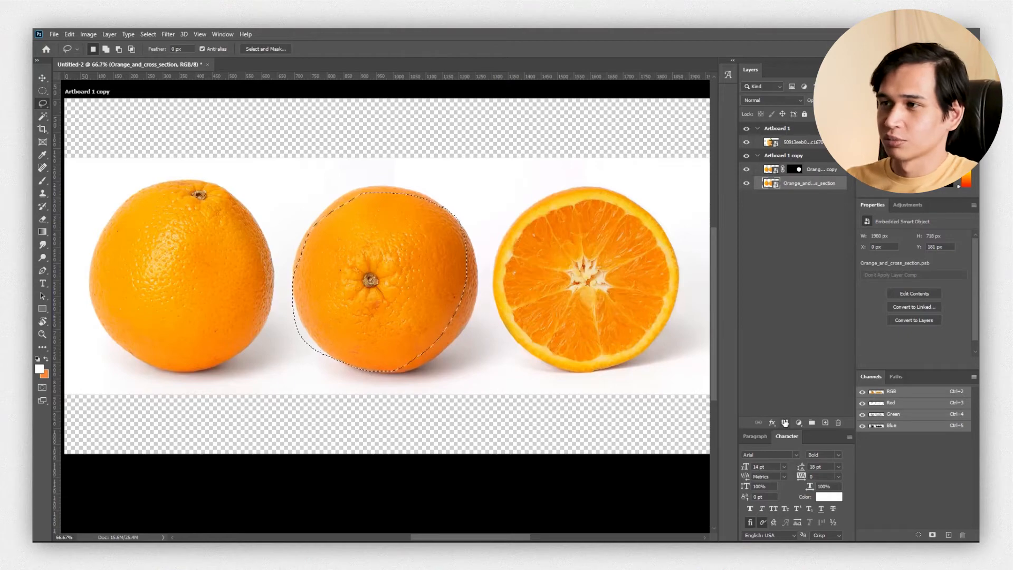
left_click(785, 423)
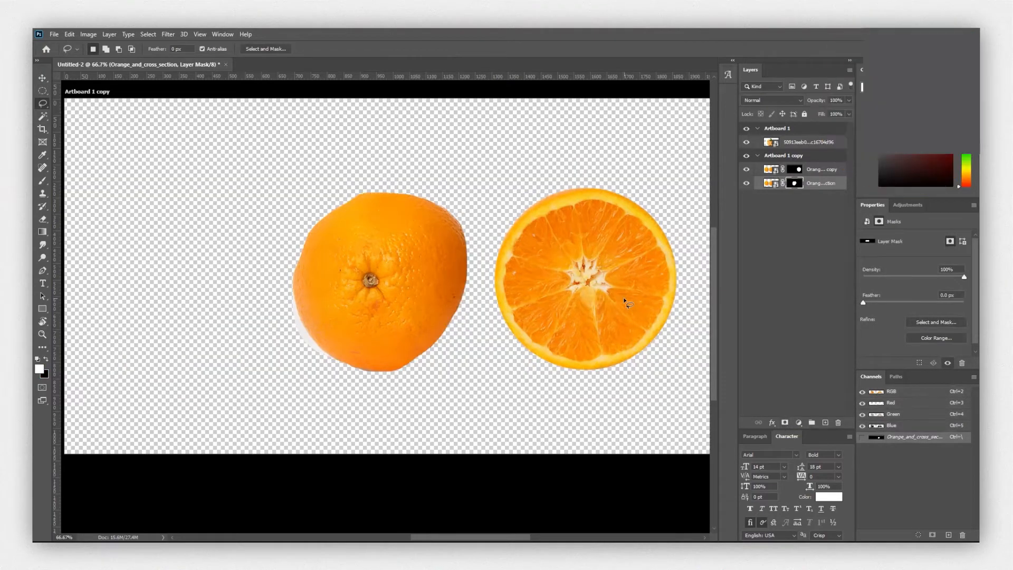
key("ctrl+z")
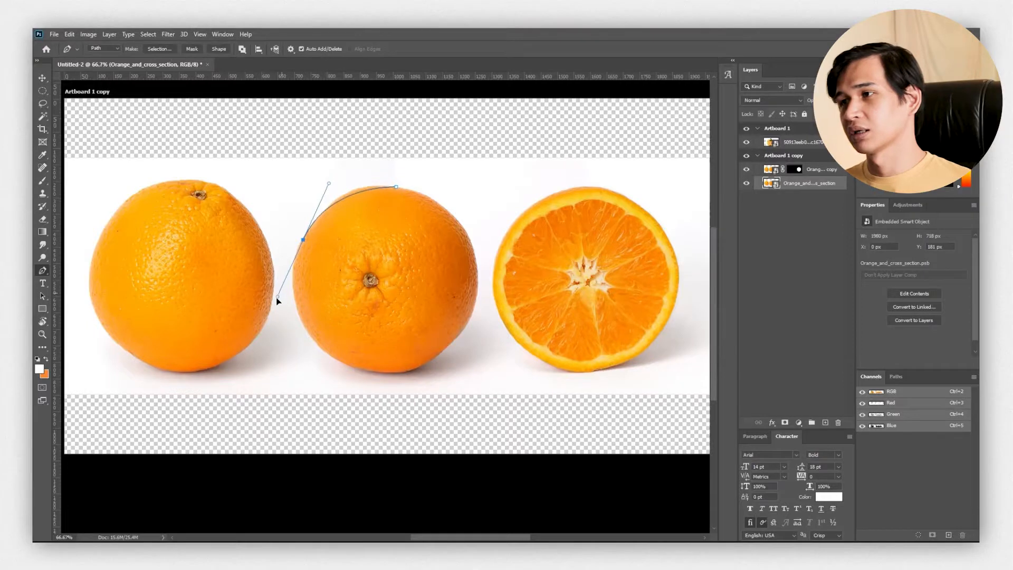
Step: Trace the middle orange with a closed curved Pen path, convert it to a selection and mask the layer with it
left_click_drag(276, 294, 274, 297)
left_click_drag(311, 336, 330, 350)
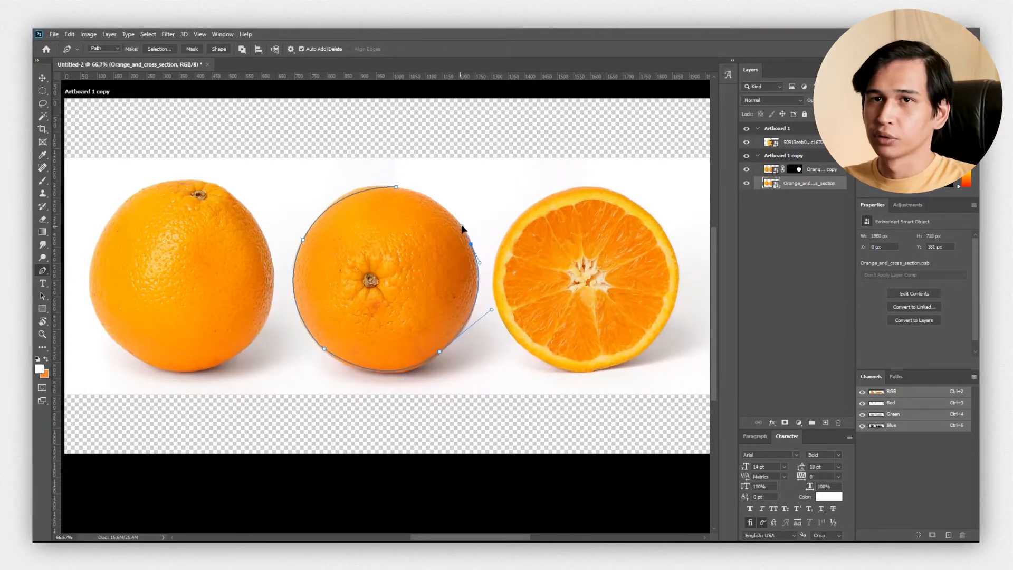
left_click_drag(352, 183, 353, 184)
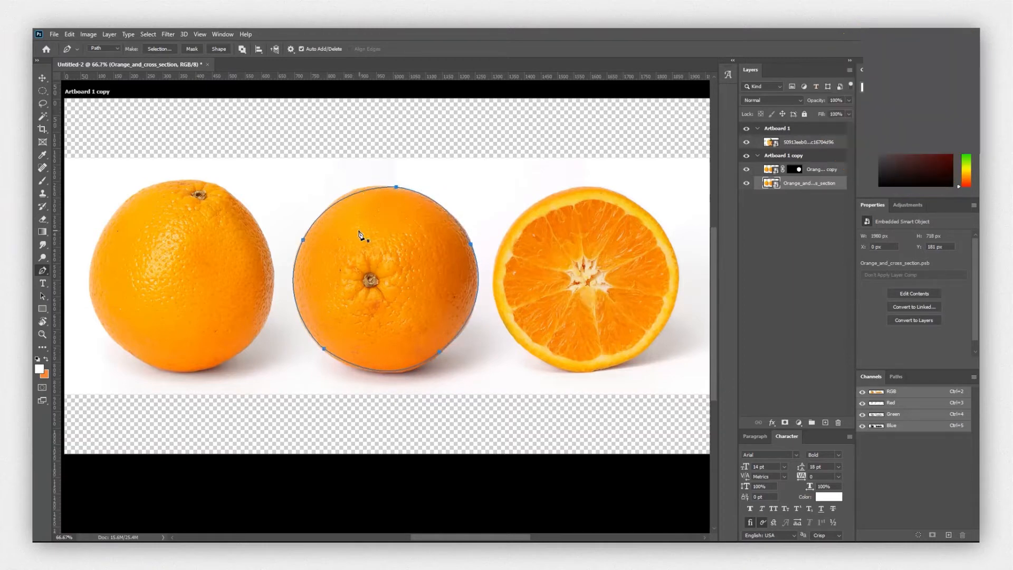
right_click(360, 233)
left_click(432, 270)
key("Return")
left_click(784, 422)
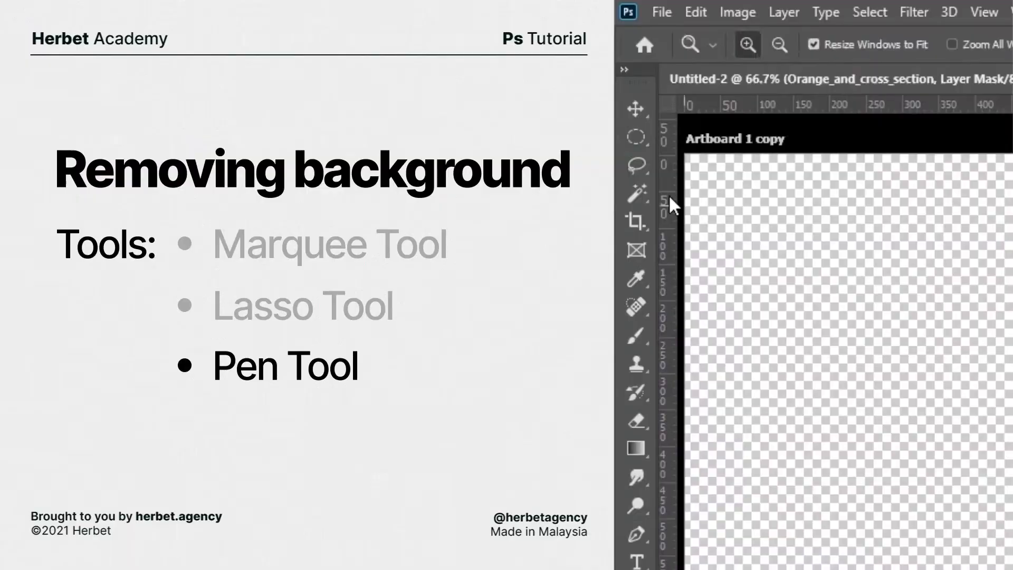
Step: Select the white background around the oranges with the Magic Wand and add the shaded areas between them to the selection
left_click(630, 196)
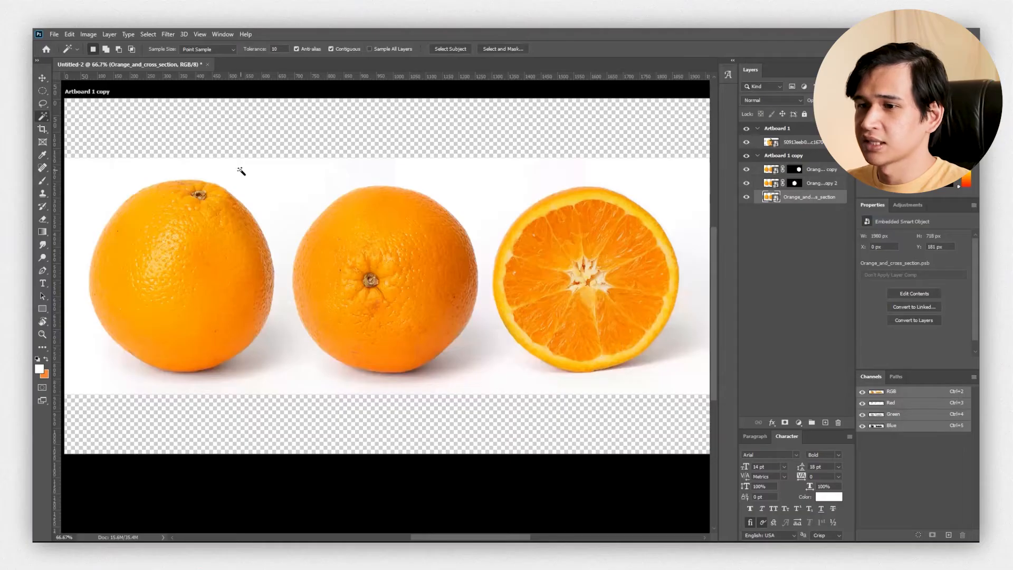
left_click(241, 171)
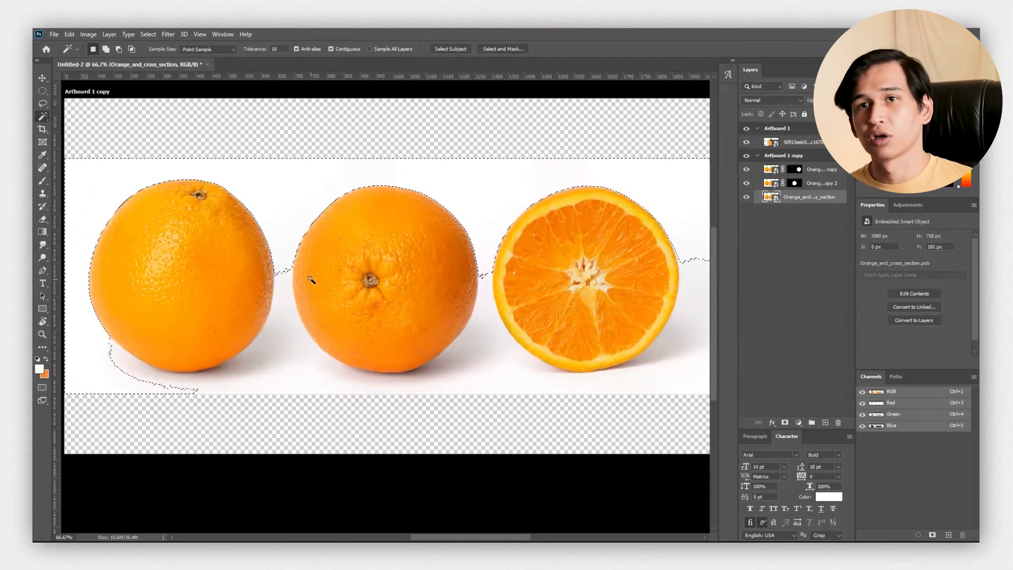
key("shift")
key("shift")
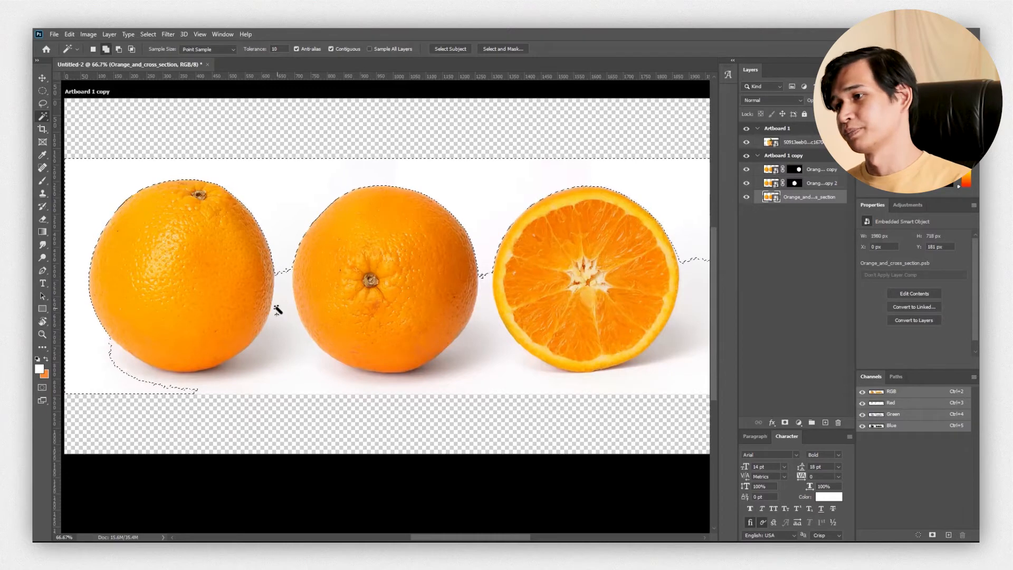
left_click(281, 295, "shift")
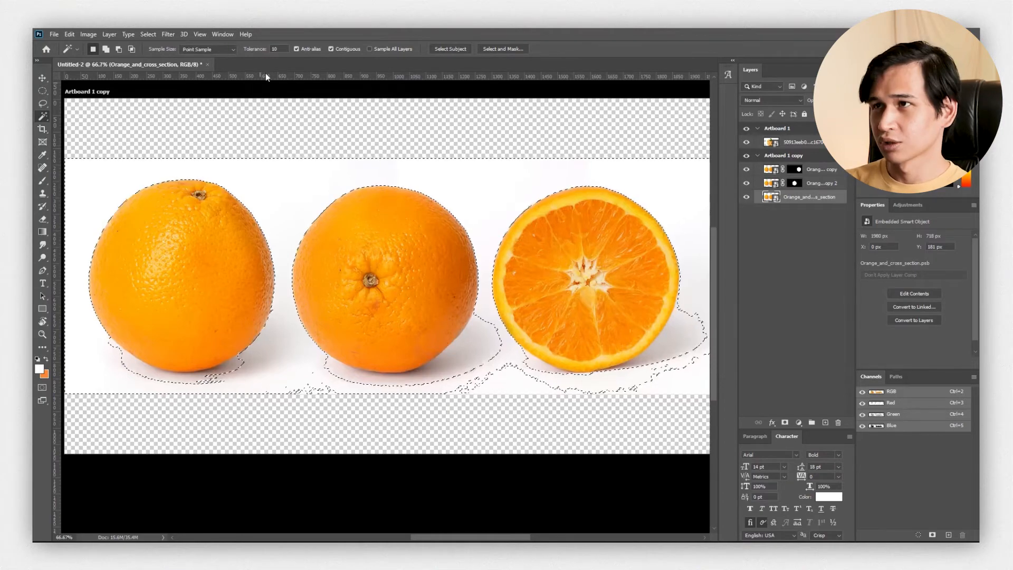
Step: Set the Magic Wand tolerance to 30 and reselect the white background from scratch
left_click(273, 49)
type("30")
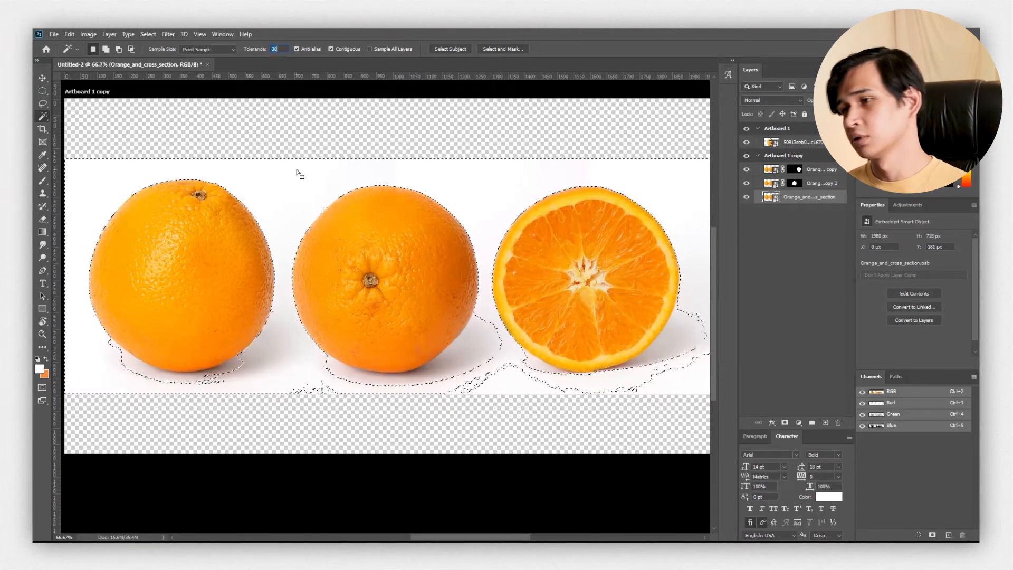
key("ctrl+d")
left_click(292, 180)
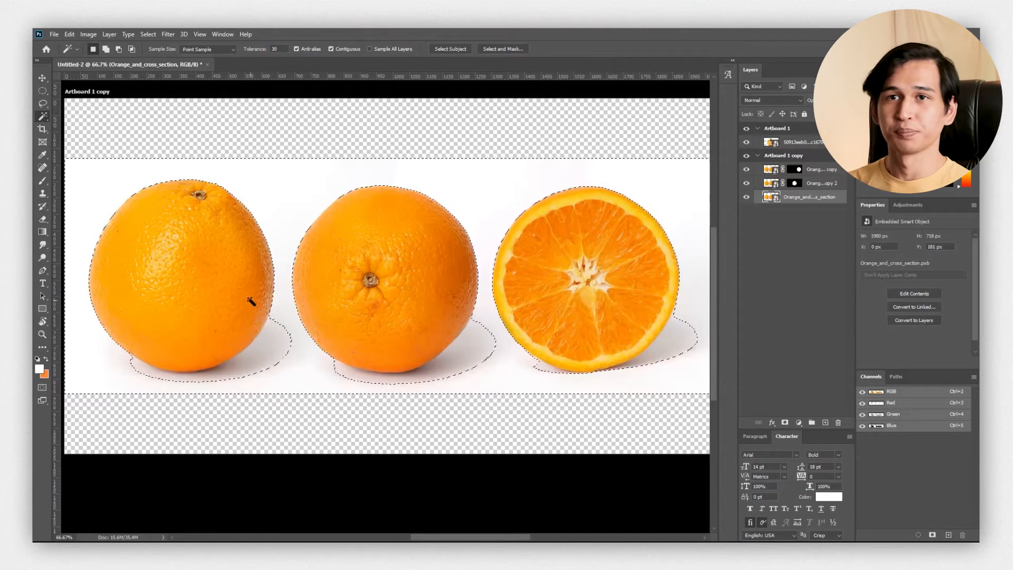
Step: Raise the Magic Wand tolerance to 50 and sample the white background again
left_click_drag(281, 49, 204, 46)
type("50")
key("ctrl+d")
left_click(269, 174)
Step: Set the Magic Wand tolerance to 70 and replace the selection with a new one of the background including the shadows
left_click_drag(281, 49, 229, 45)
type("70")
key("ctrl+d")
left_click(418, 376)
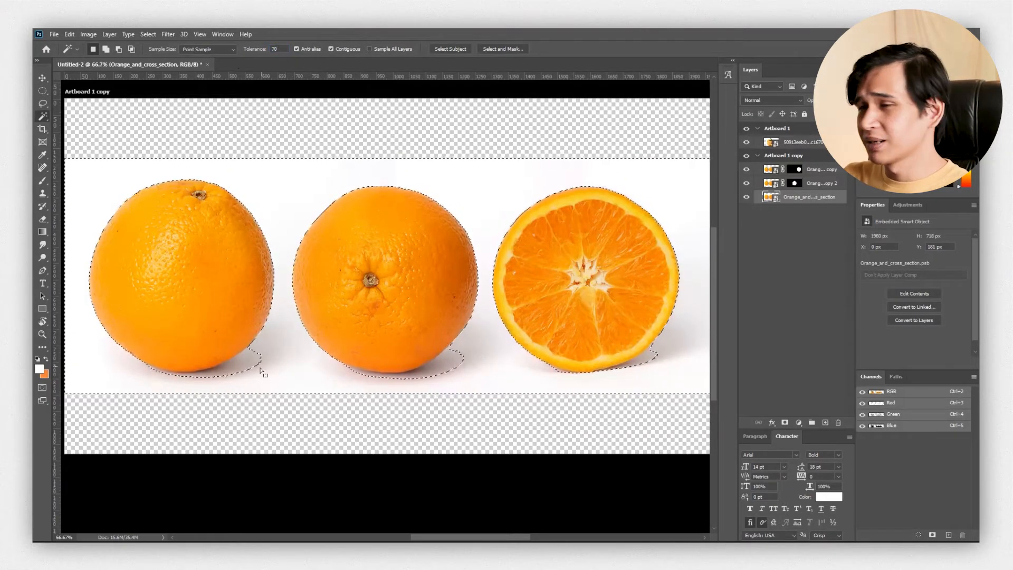
key("ctrl+d")
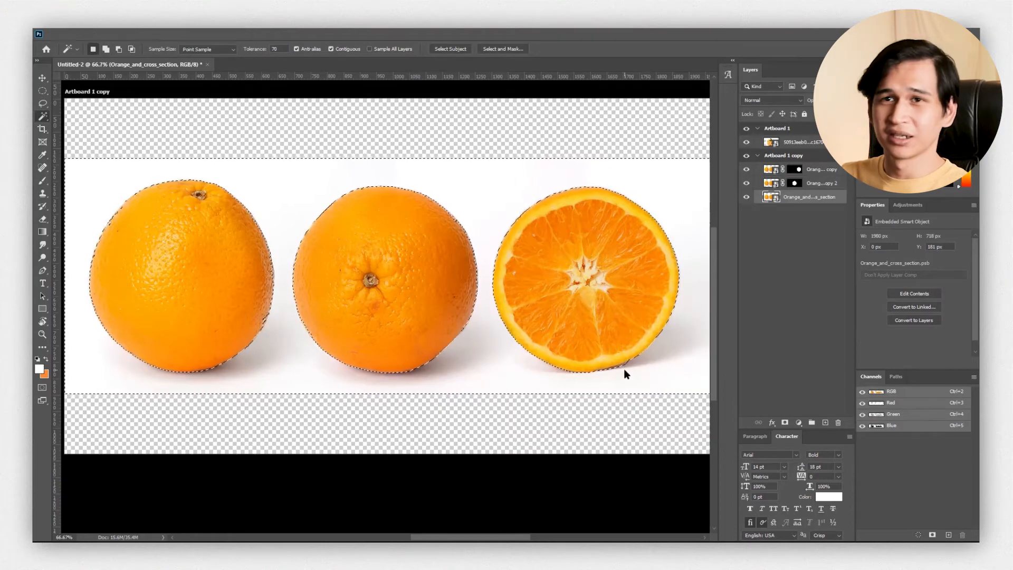
Step: Examine closely how accurately the selection edge follows the facing sides of the left and middle oranges
key("z")
left_click(256, 320)
double_click(256, 320)
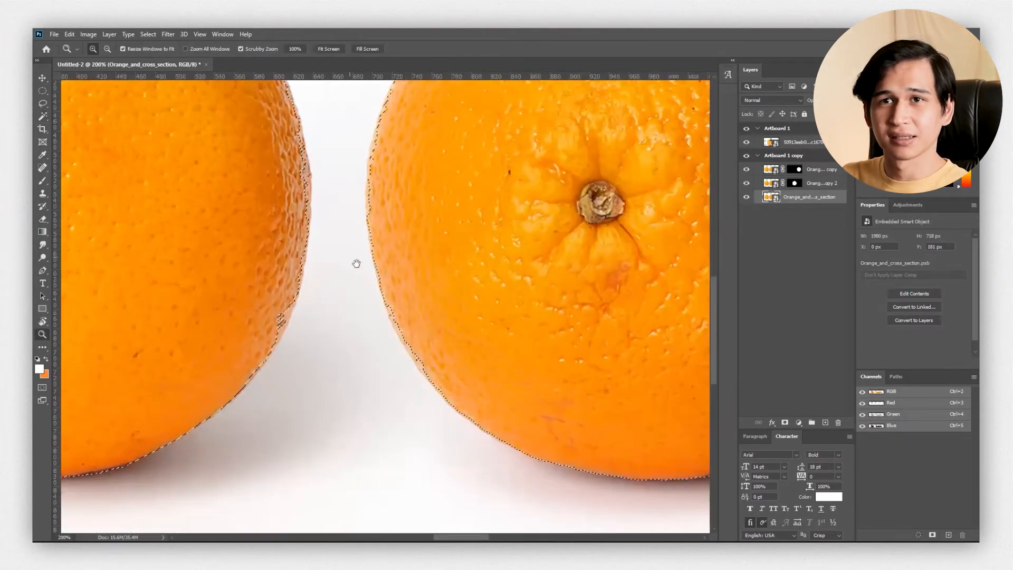
left_click_drag(355, 263, 464, 317)
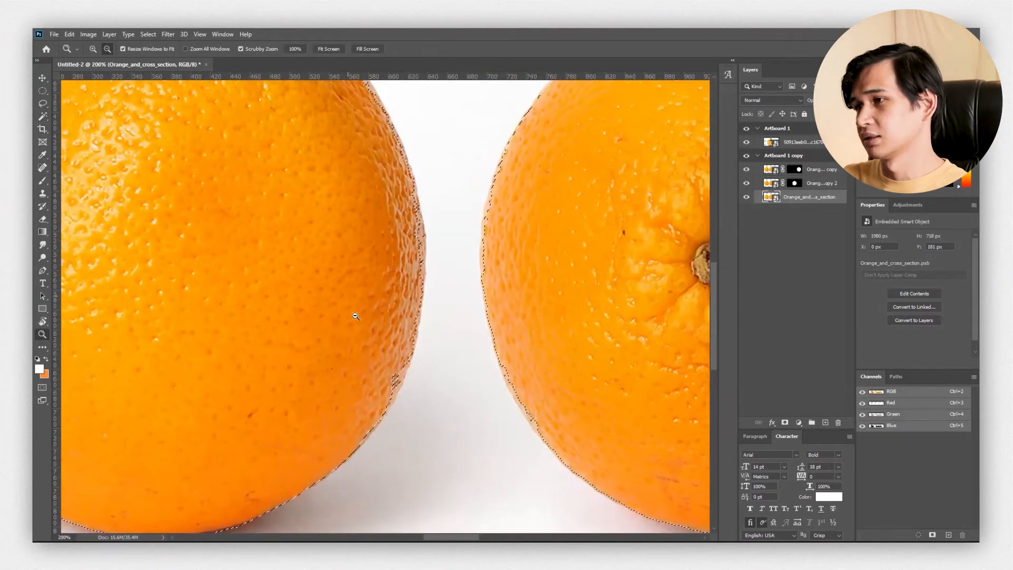
left_click(379, 368, "alt")
left_click(379, 368)
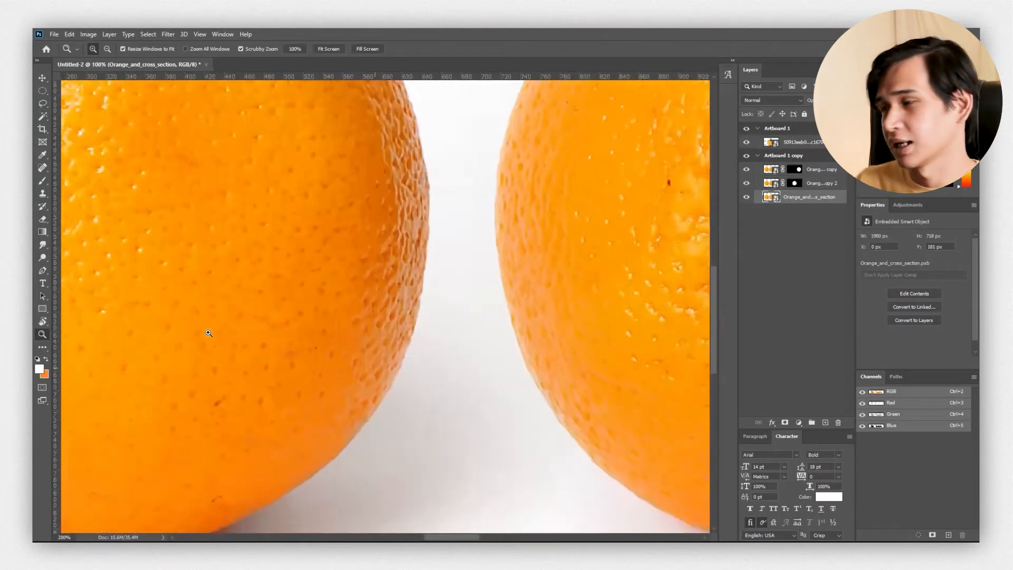
left_click(379, 368)
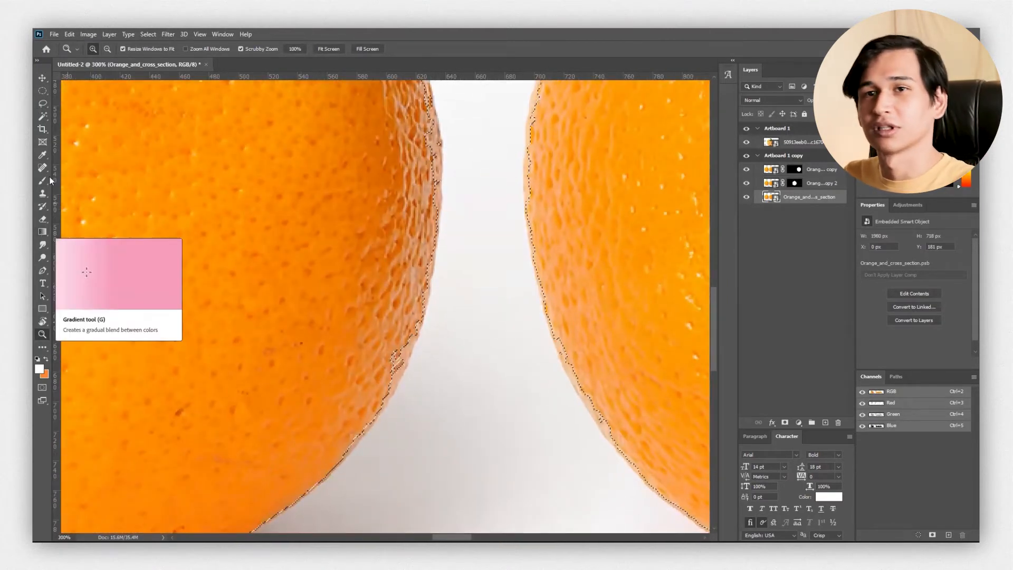
left_click(410, 326, "alt")
left_click(409, 326, "alt")
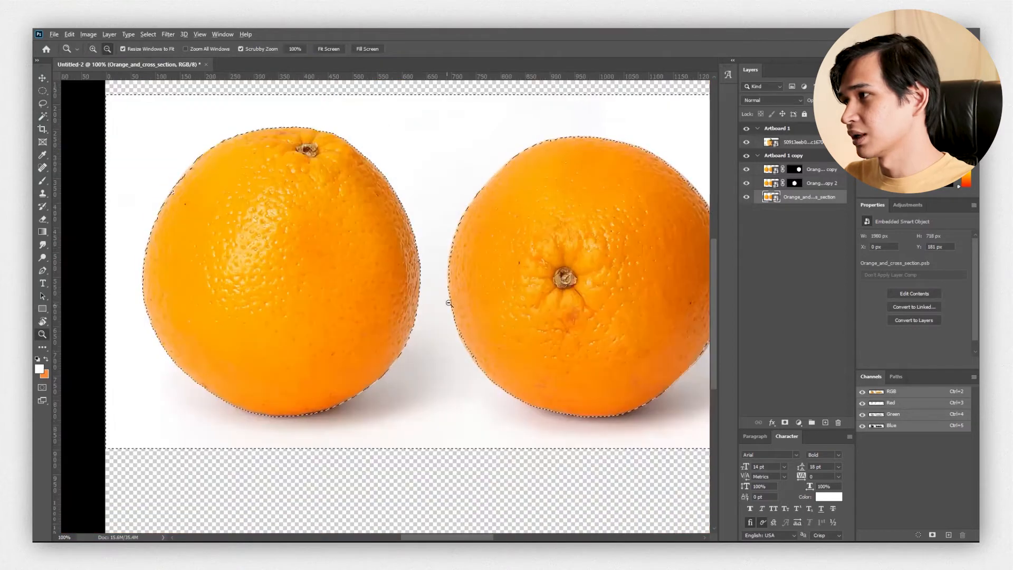
Step: Refine the left orange's layer mask in Select and Mask with Smooth 8, Contrast 19% and Shift Edge -53%
left_click(42, 116)
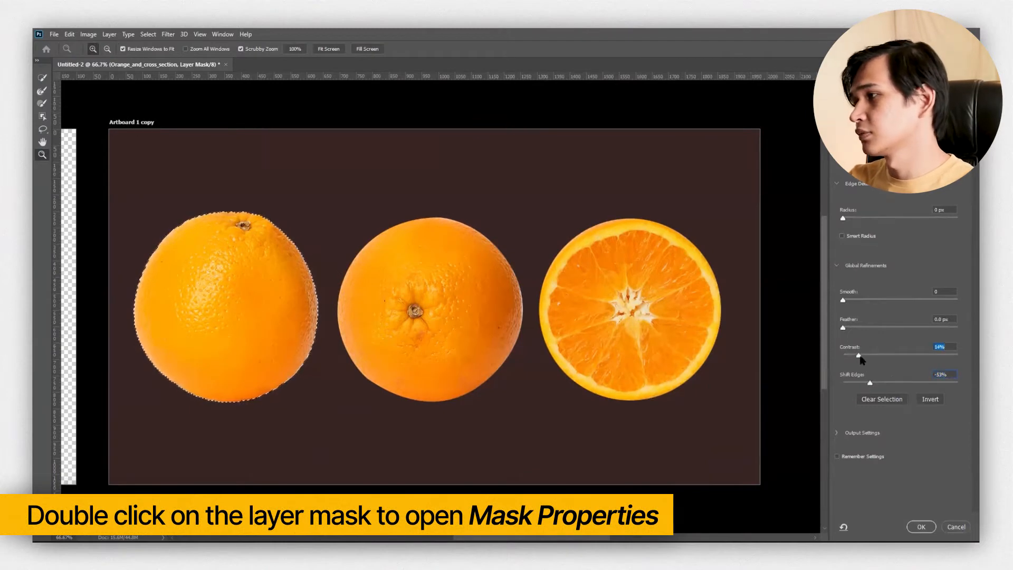
left_click_drag(842, 300, 850, 301)
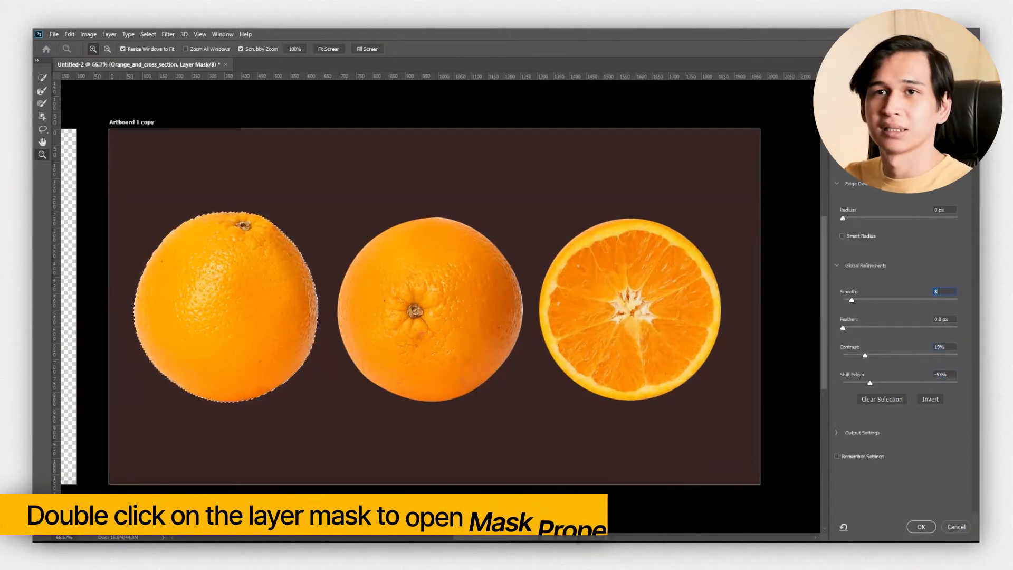
left_click(921, 527)
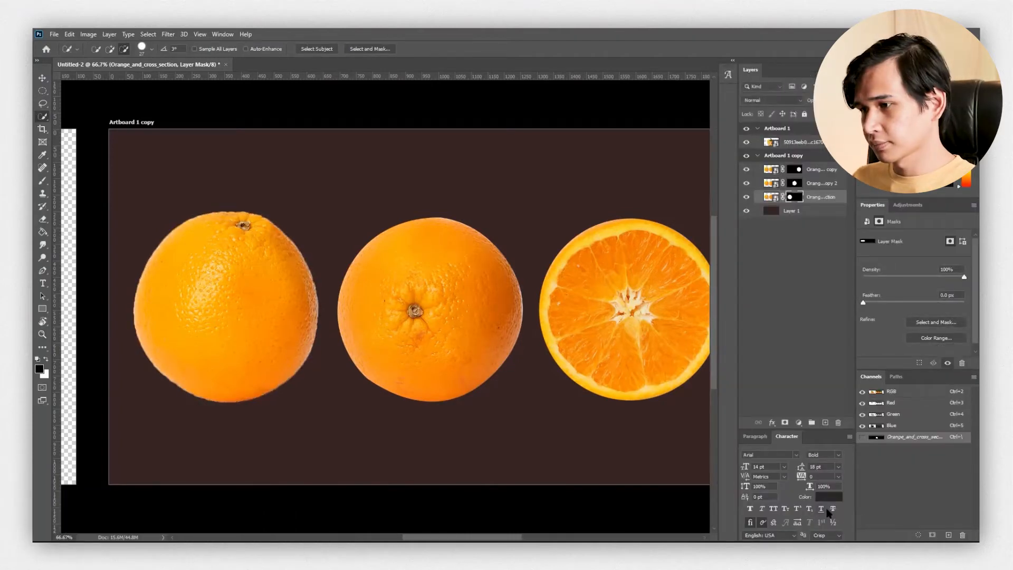
Step: Inspect the refined mask edge along the facing sides of the left and middle oranges
key("z")
left_click(326, 357)
left_click(326, 358)
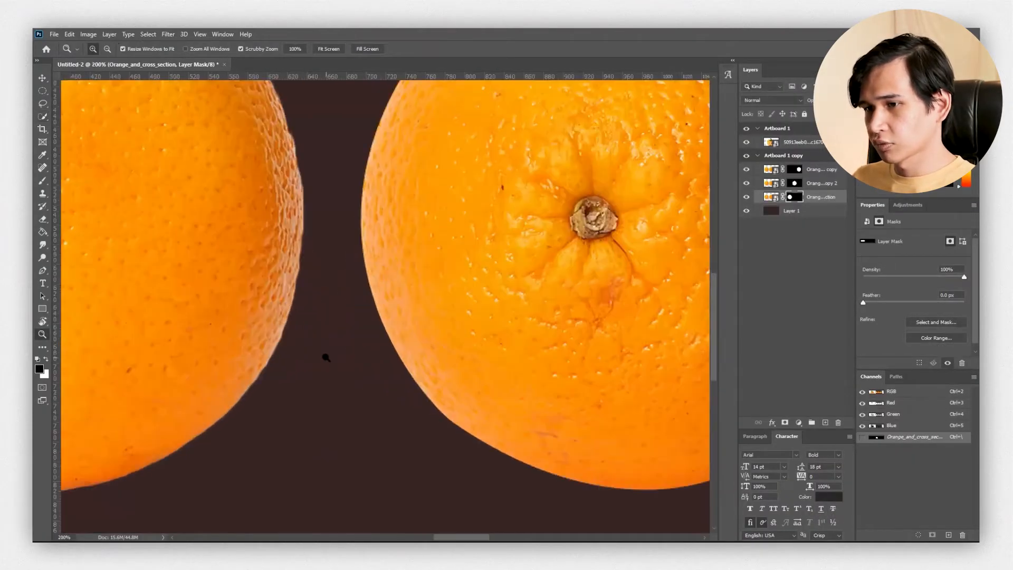
left_click(341, 333, "alt")
left_click(341, 333, "alt")
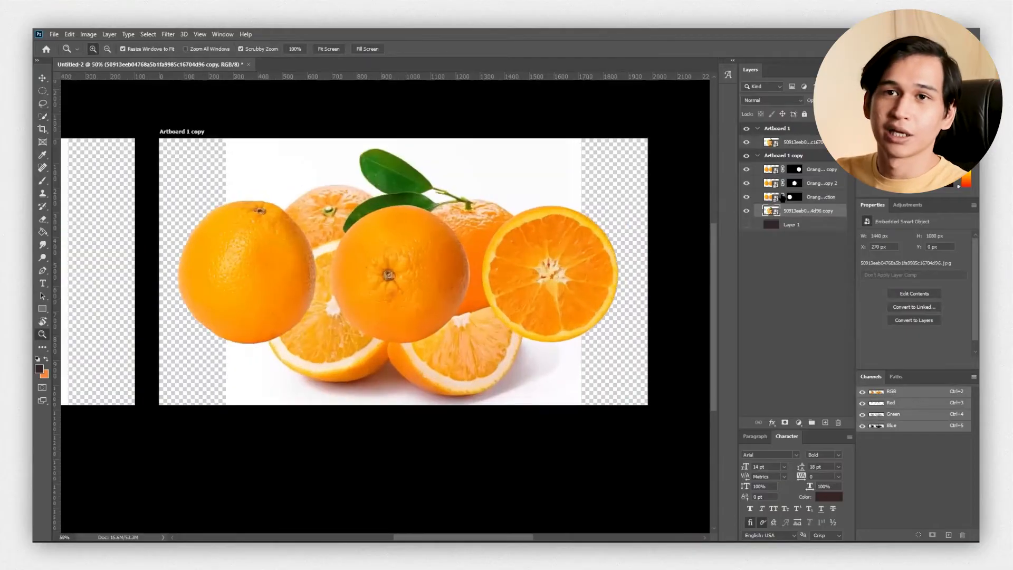
Step: Show the dark background layer, then reduce the reference photo's opacity and lock its layer
left_click(745, 225)
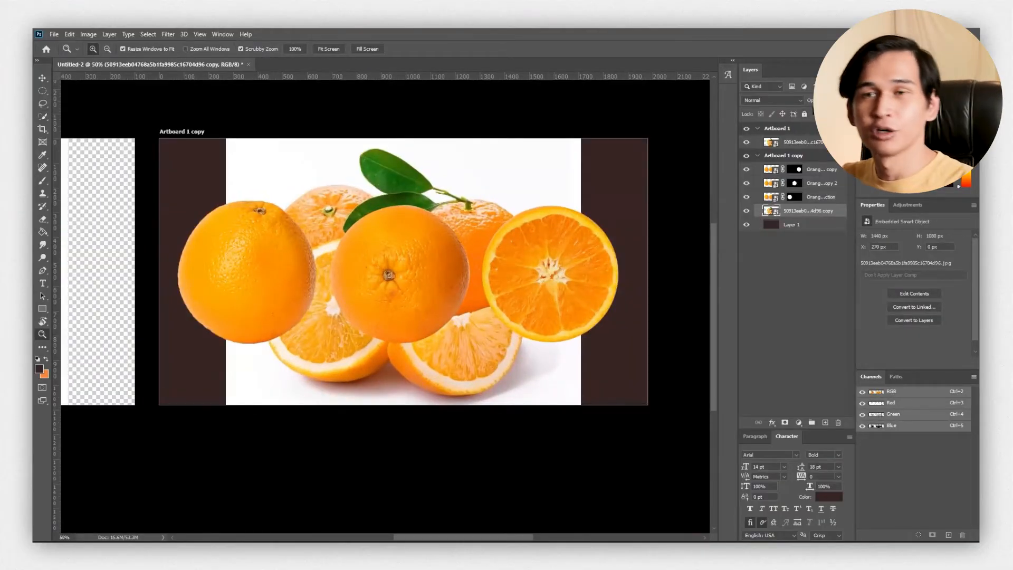
left_click_drag(820, 100, 802, 100)
left_click(804, 114)
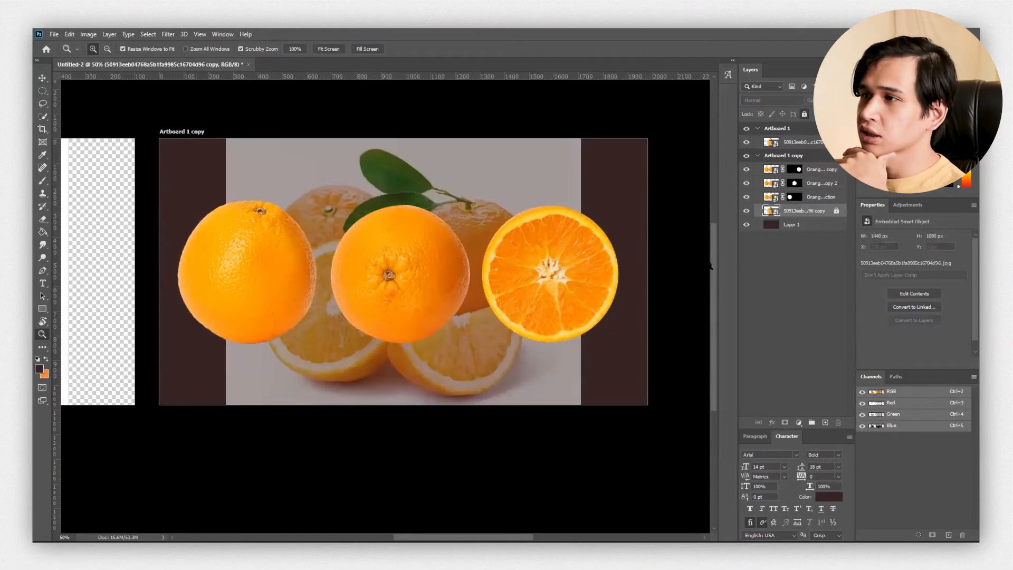
Step: With the other oranges hidden, move and enlarge the middle orange over the reference's large whole orange, making its layer about 2162 px wide
left_click(746, 197)
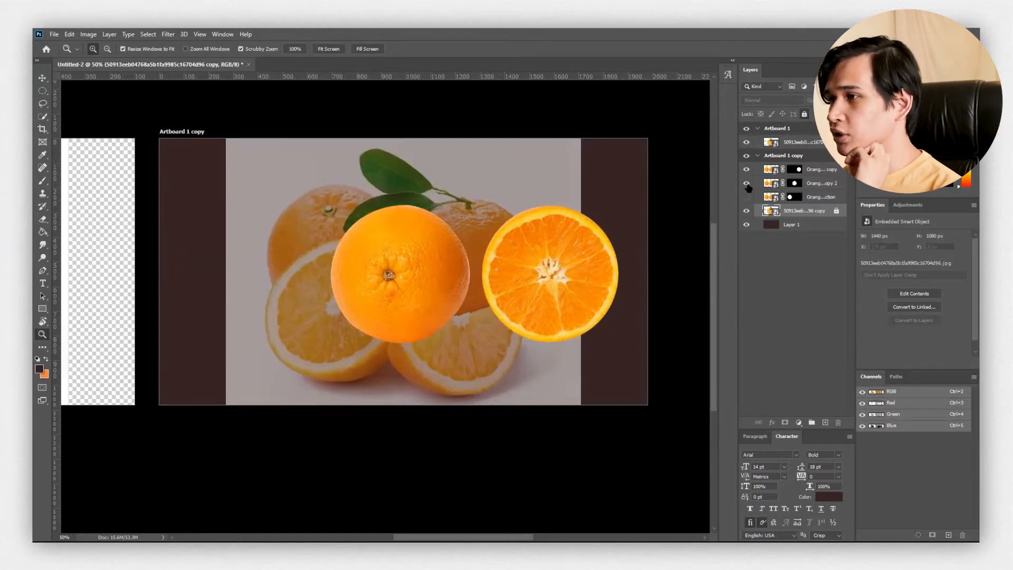
left_click(746, 169)
key("v")
left_click(771, 183)
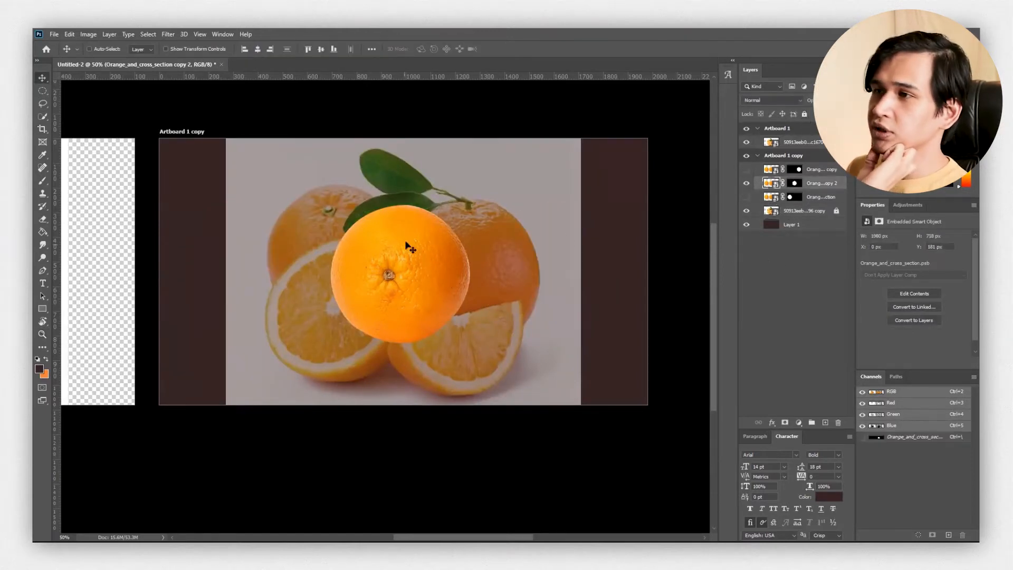
left_click_drag(373, 270, 441, 263)
key("ctrl+t")
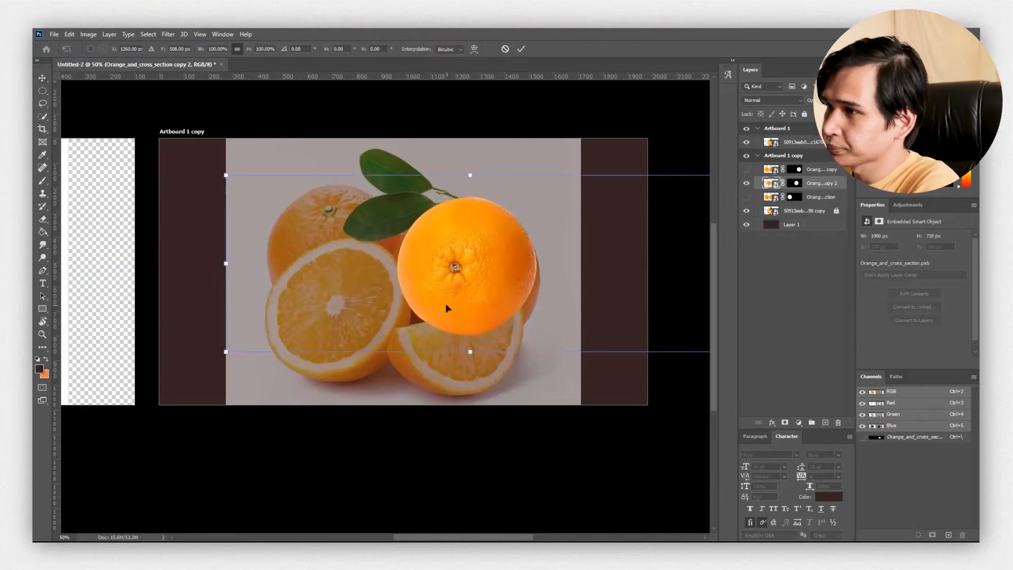
left_click_drag(225, 352, 181, 371)
left_click_drag(443, 309, 464, 304)
key("Return")
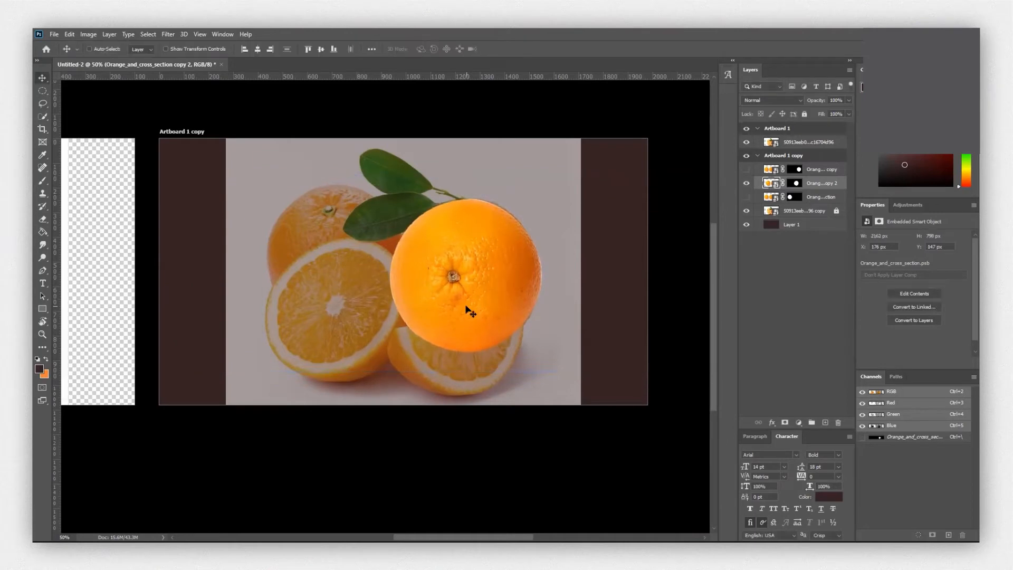
left_click(745, 182)
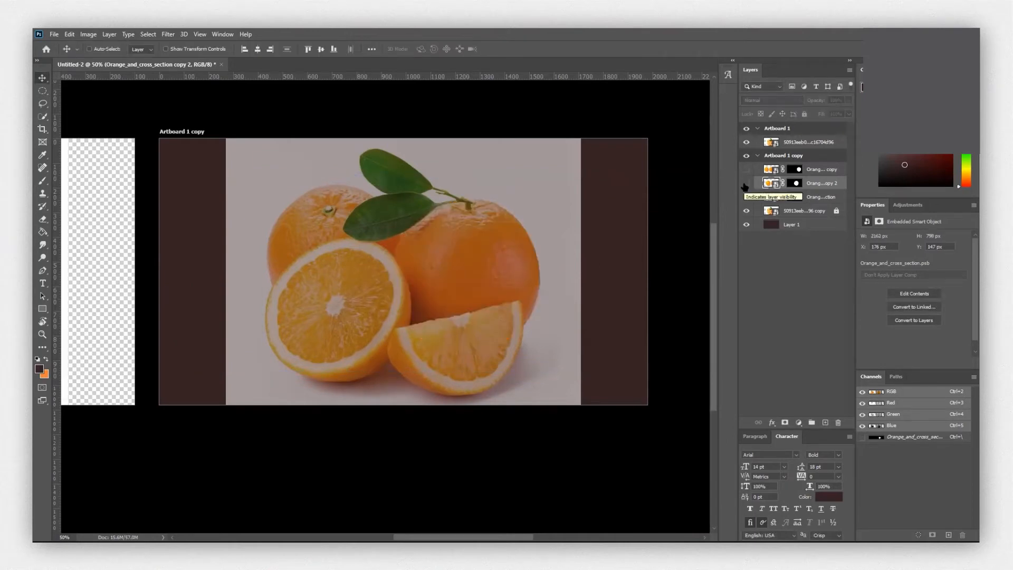
left_click(746, 183)
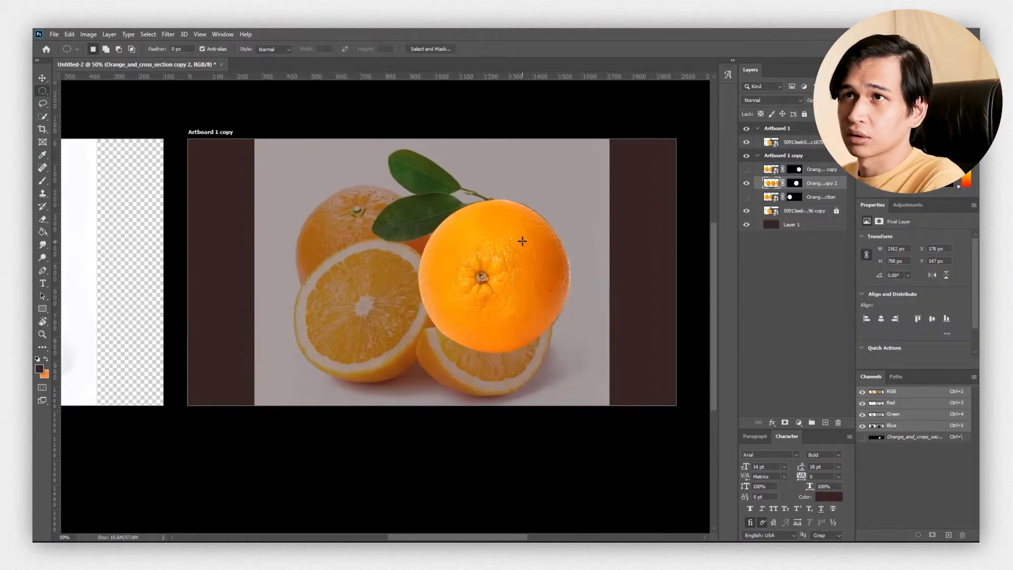
Step: Select a circle about 325 px wide around the orange's stem, remove the stem with Content-Aware Fill on a new layer, and deselect
left_click_drag(522, 241, 442, 321)
left_click(69, 34)
left_click(103, 206)
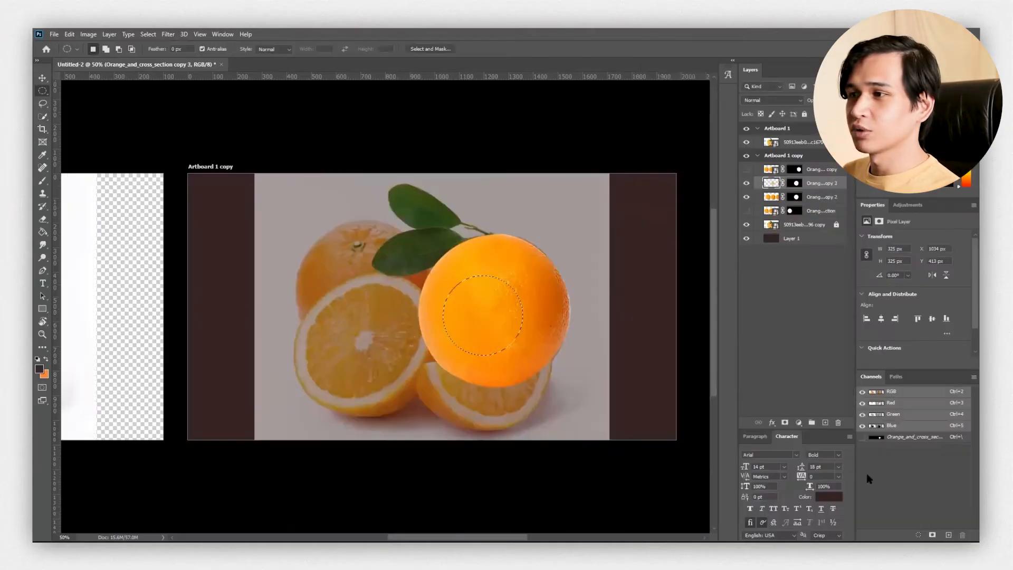
key("w")
right_click(471, 318)
left_click(488, 322)
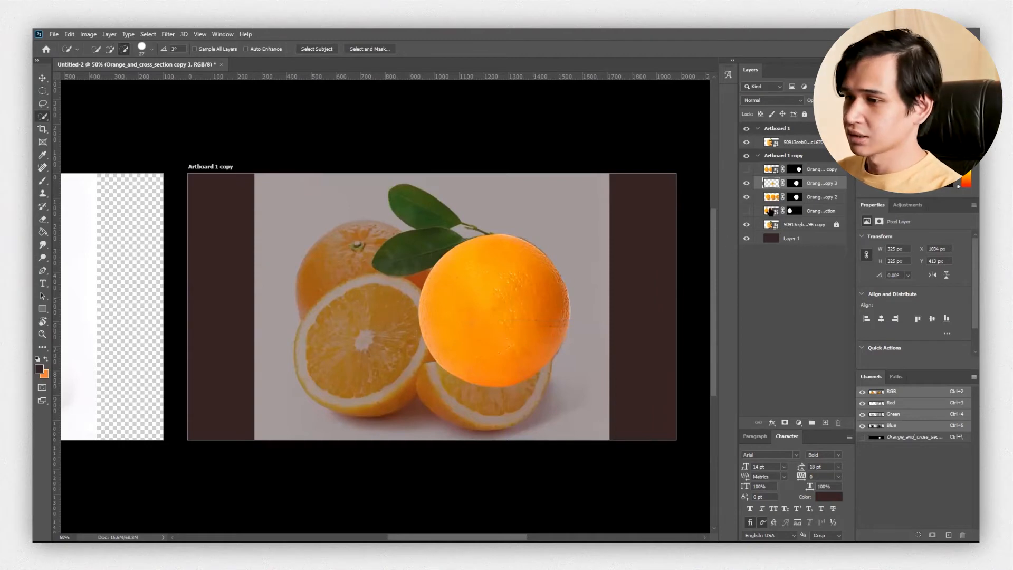
Step: Hide the whole orange, show the round slice and move it over the reference's large whole orange
left_click(746, 183)
left_click(746, 169)
key("v")
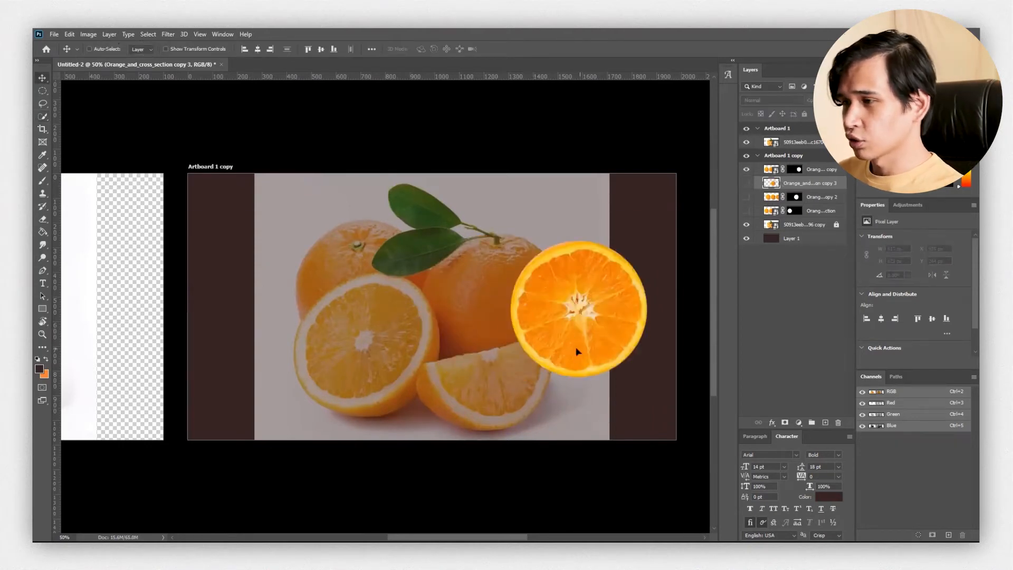
left_click_drag(613, 304, 523, 262)
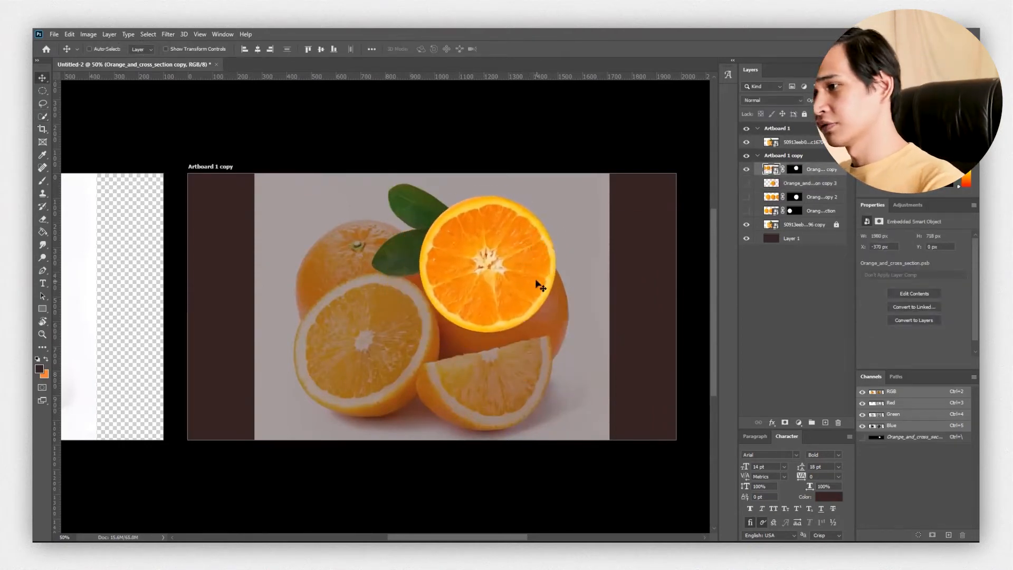
Step: Place a horizontal guide through the round slice's centre and rotate the slice to line up its segments with it
left_click_drag(431, 76, 536, 267)
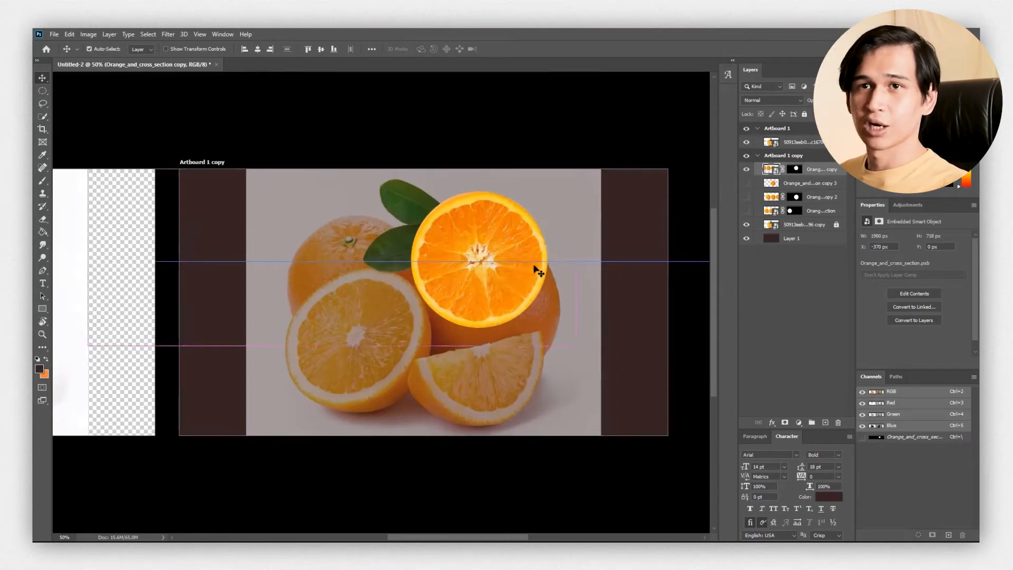
key("ctrl+t")
left_click_drag(591, 357, 521, 333)
key("Return")
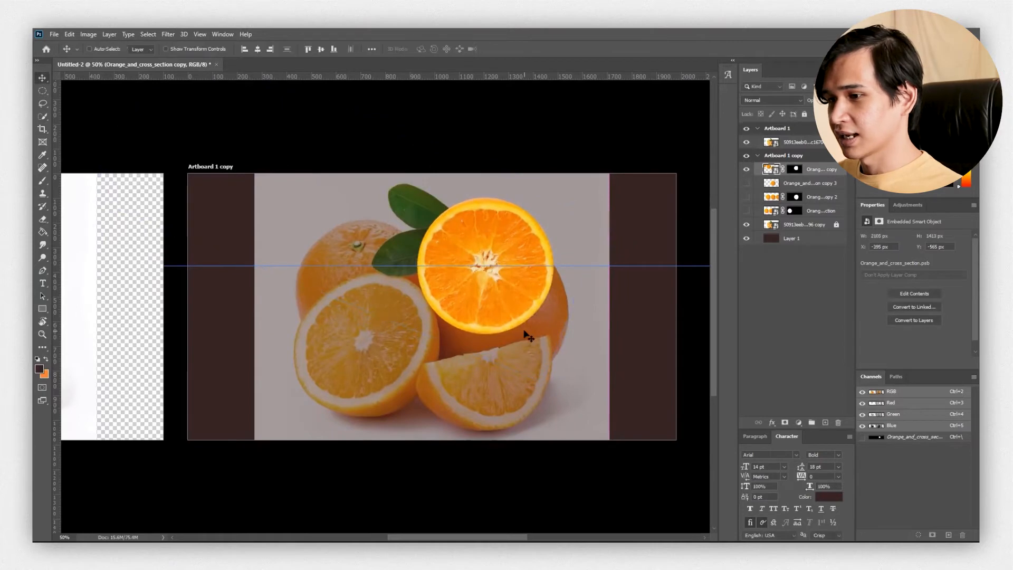
Step: Select the round slice's area above the guide, paint that half black on its layer mask, and deselect
key("m")
left_click_drag(390, 187, 567, 266)
key("b")
left_click(785, 422)
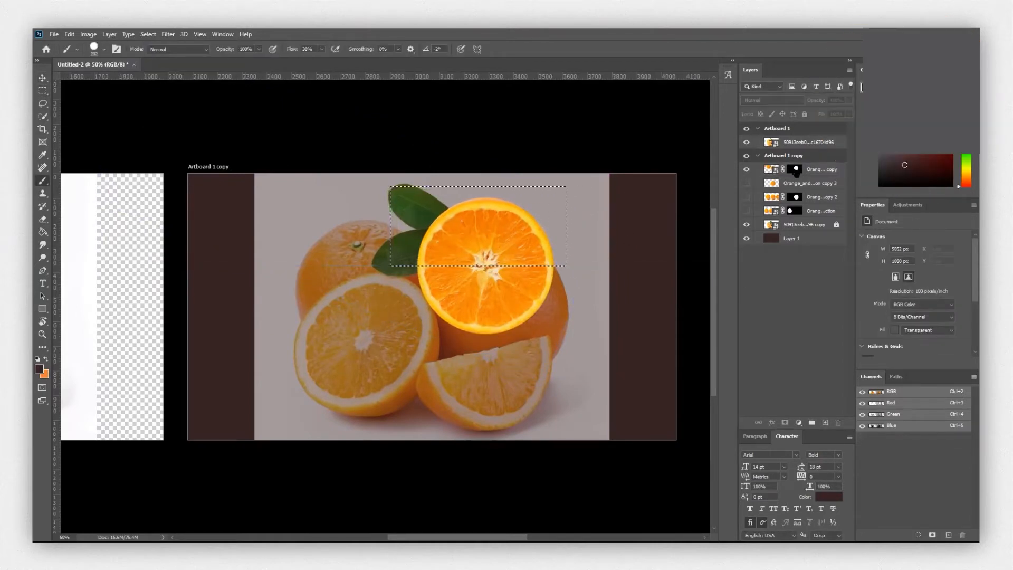
key("ctrl+z")
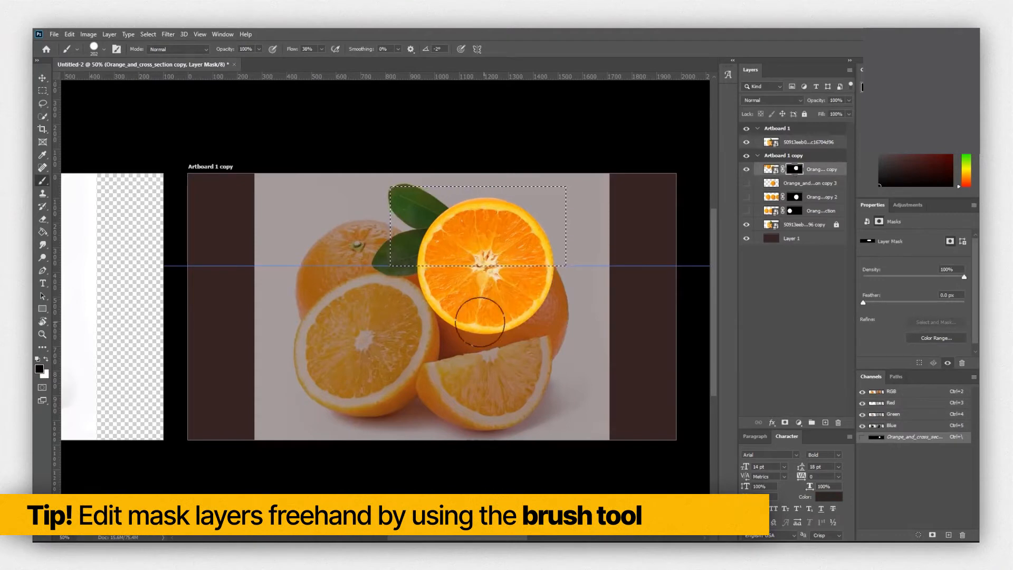
key("w")
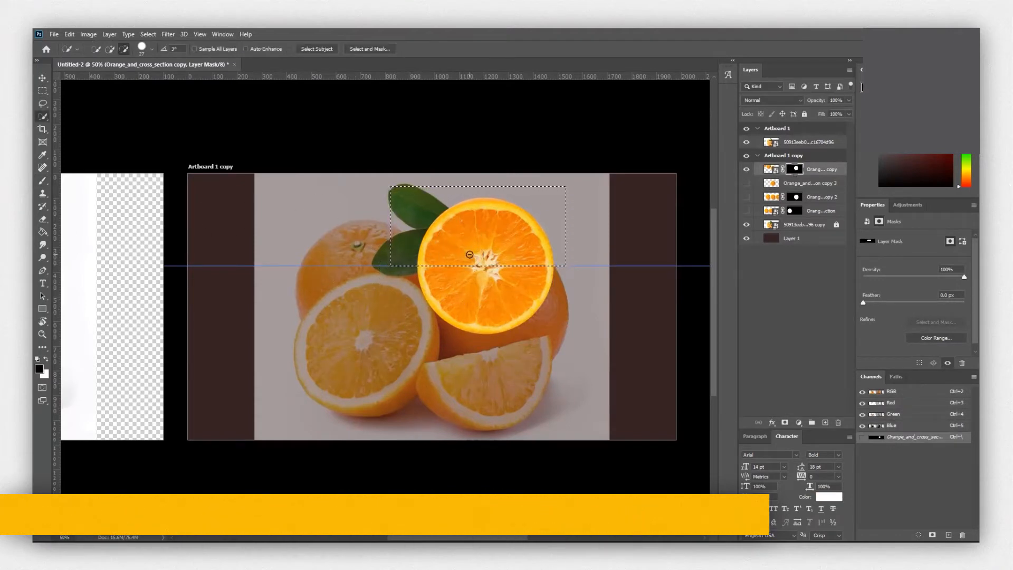
key("b")
left_click_drag(433, 229, 585, 253)
key("w")
key("ctrl+d")
Step: Convert the masked half slice into a smart object
key("ctrl+t")
right_click(772, 170)
left_click(820, 215)
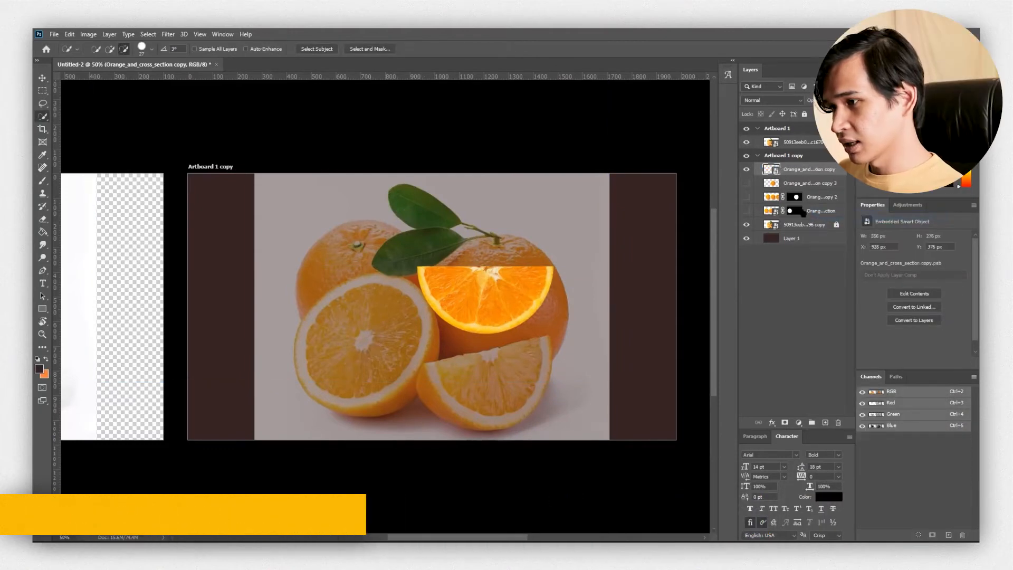
right_click(796, 174)
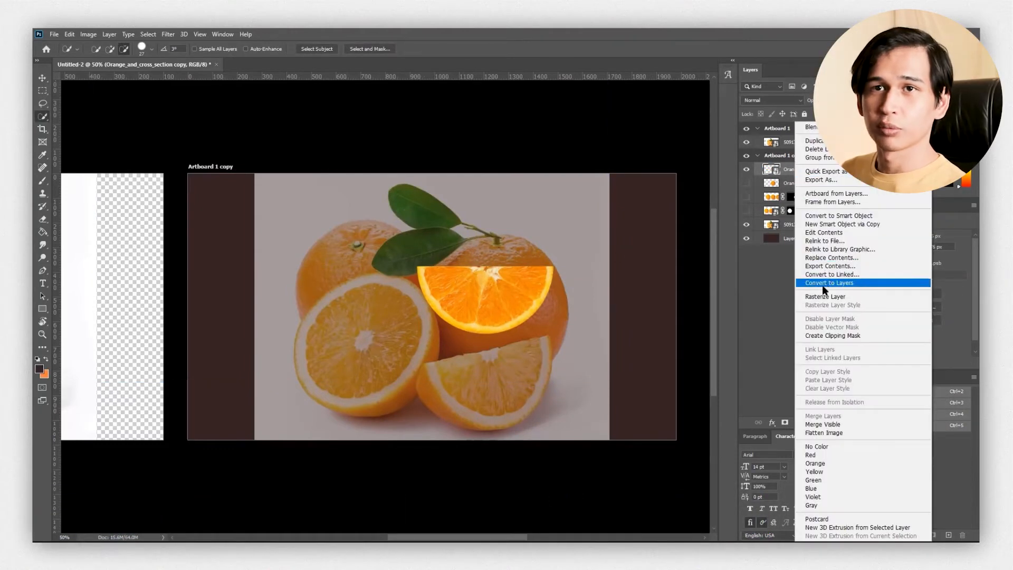
left_click(534, 252)
Step: Rotate the half slice about -19.4°, move it over the reference's cut wedge and scale it to about 97.7%
key("ctrl+t")
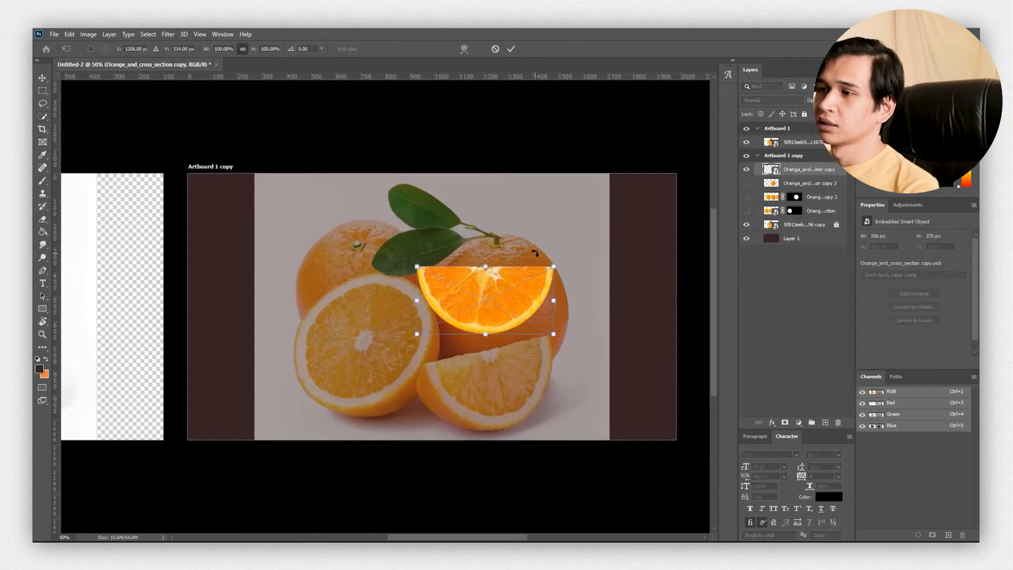
left_click_drag(561, 348, 576, 322)
left_click_drag(473, 292, 488, 371)
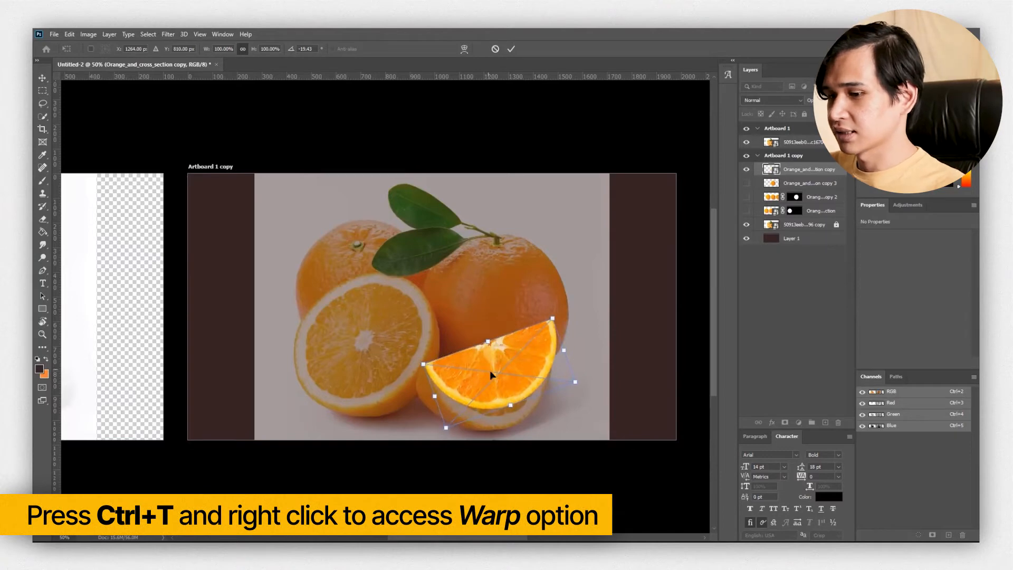
left_click_drag(575, 380, 572, 379)
Step: Distort the half slice so its corners match the perspective of the wedge's cut face, and compare it with the reference
right_click(514, 364)
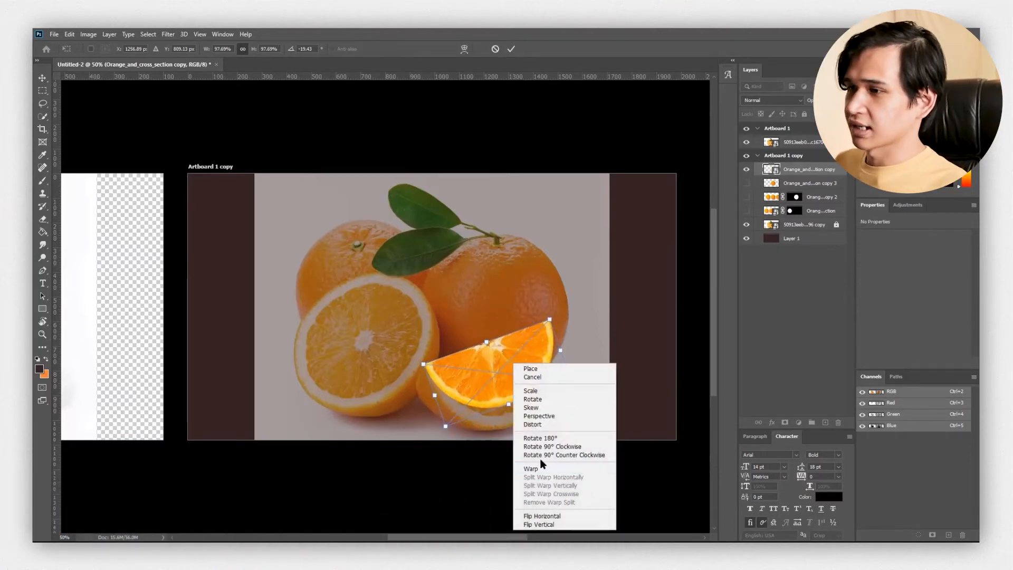
left_click(529, 425)
left_click_drag(445, 425, 451, 474)
left_click_drag(550, 319, 547, 338)
key("Return")
key("w")
left_click(746, 170)
left_click(746, 169)
left_click(745, 169)
left_click(745, 169)
Step: Warp the half slice so its outline follows the curve of the reference wedge
key("ctrl+t")
right_click(481, 354)
left_click(507, 458)
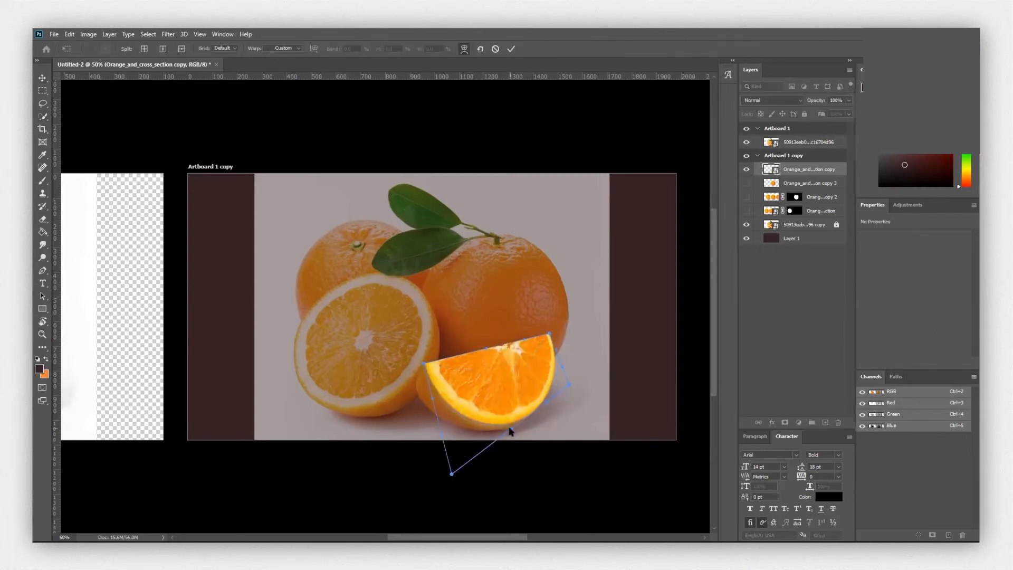
key("Return")
Step: Show the stemless orange, duplicate it and position the copy beneath the half slice to cover the wedge's peel
key("v")
left_click(746, 183)
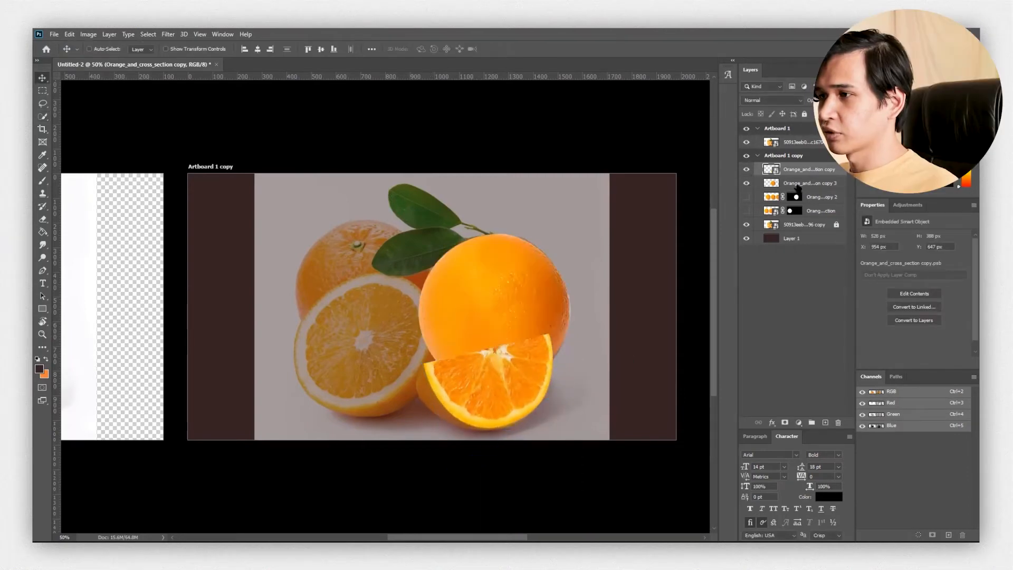
left_click(804, 183)
key("ctrl+j")
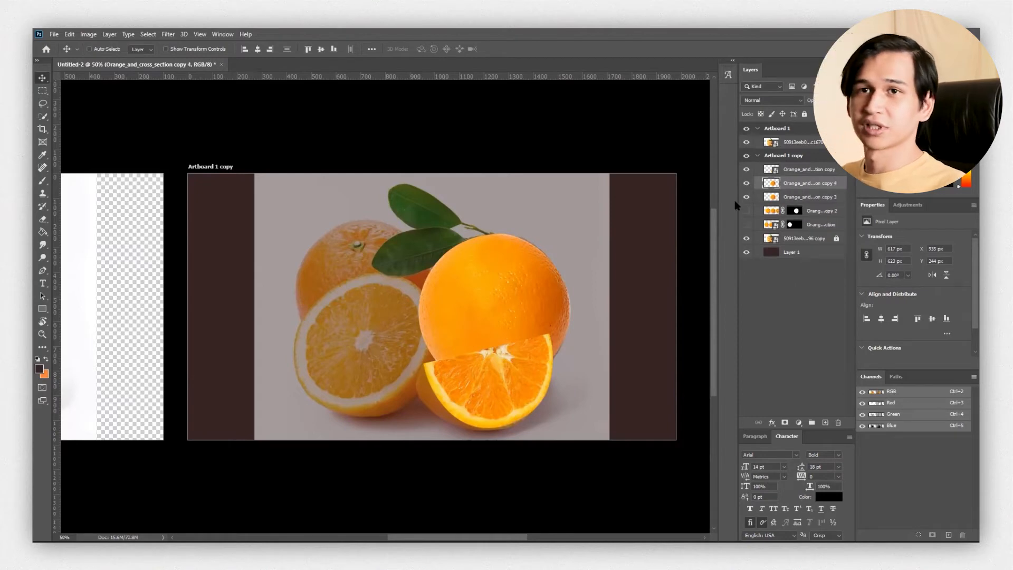
left_click_drag(473, 328, 508, 340)
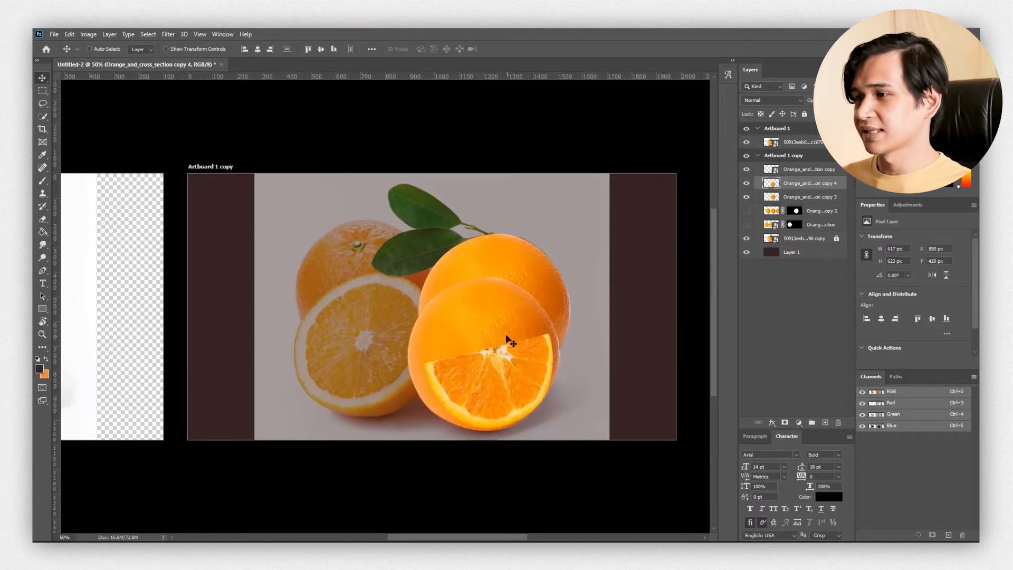
left_click(794, 173)
key("shift+Down")
left_click(799, 181)
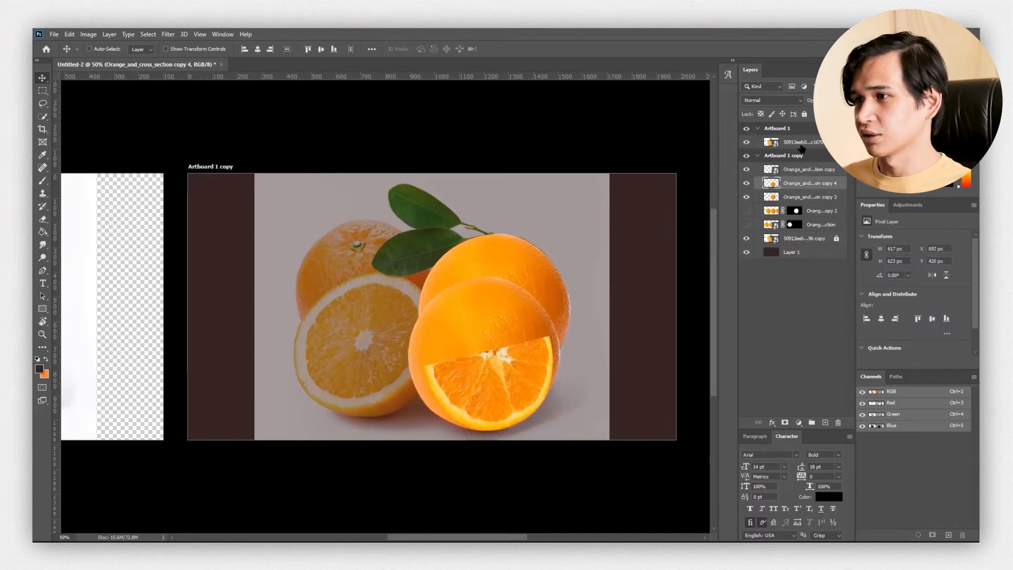
Step: Trace the wedge's visible peel with the Pen tool and mask the duplicated orange to that shape
key("z")
left_click(419, 389)
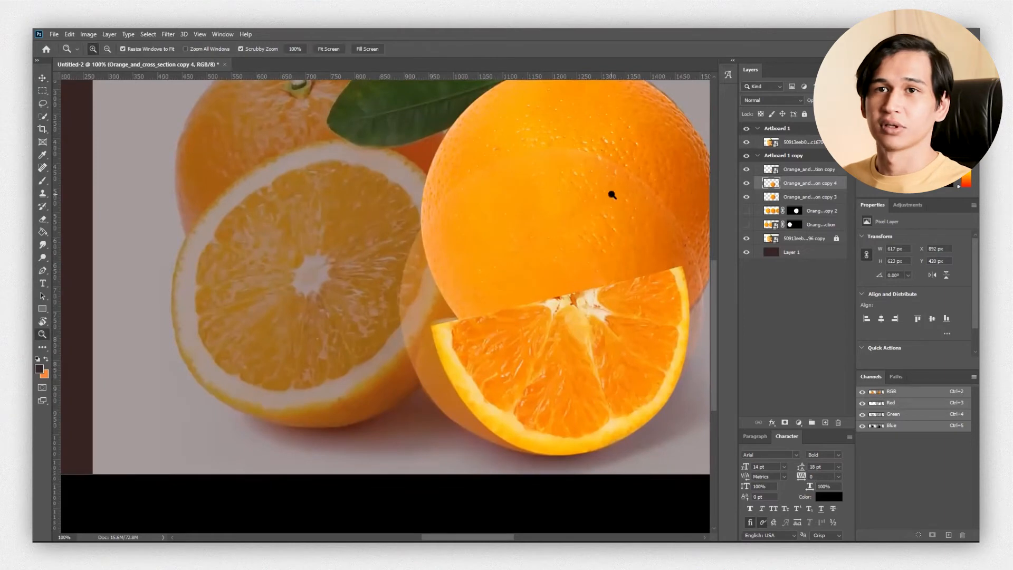
key("p")
left_click(432, 328)
left_click_drag(422, 382, 426, 405)
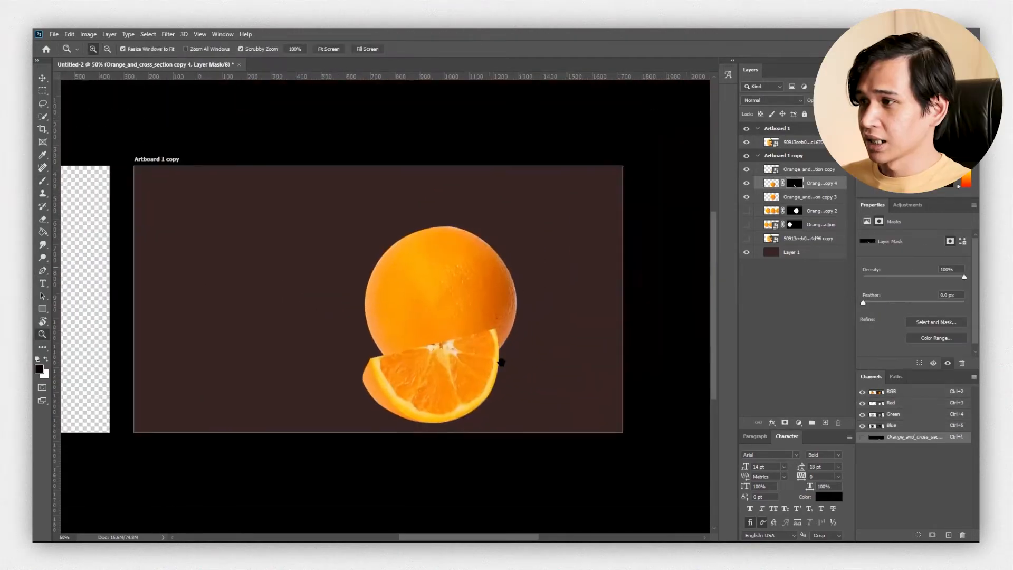
Step: Place a copy of the masked round slice over the reference photo's halved orange
left_click_drag(501, 362, 594, 356)
left_click(772, 239)
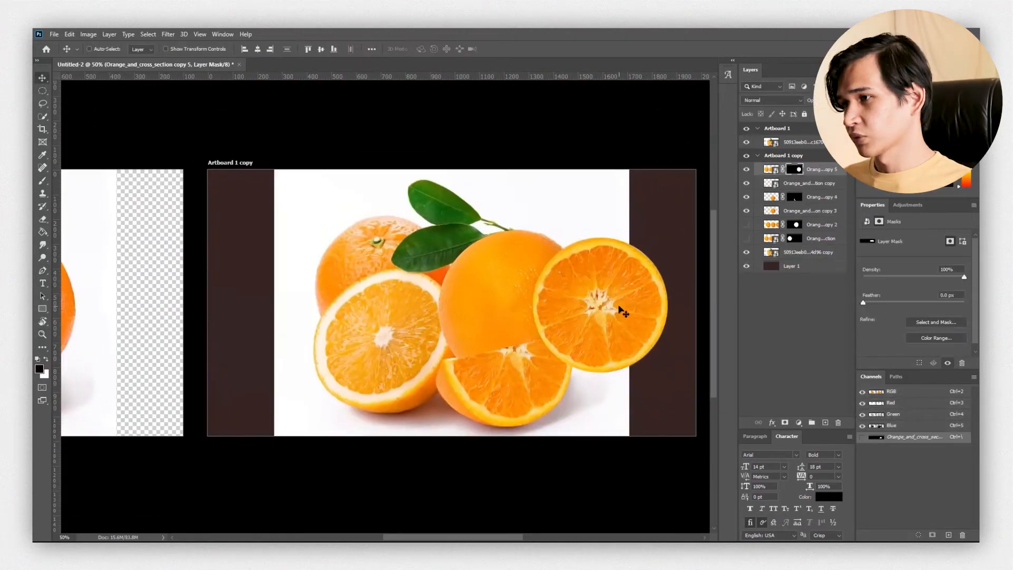
left_click_drag(612, 312, 400, 349)
key("ctrl+t")
right_click(423, 317)
key("Escape")
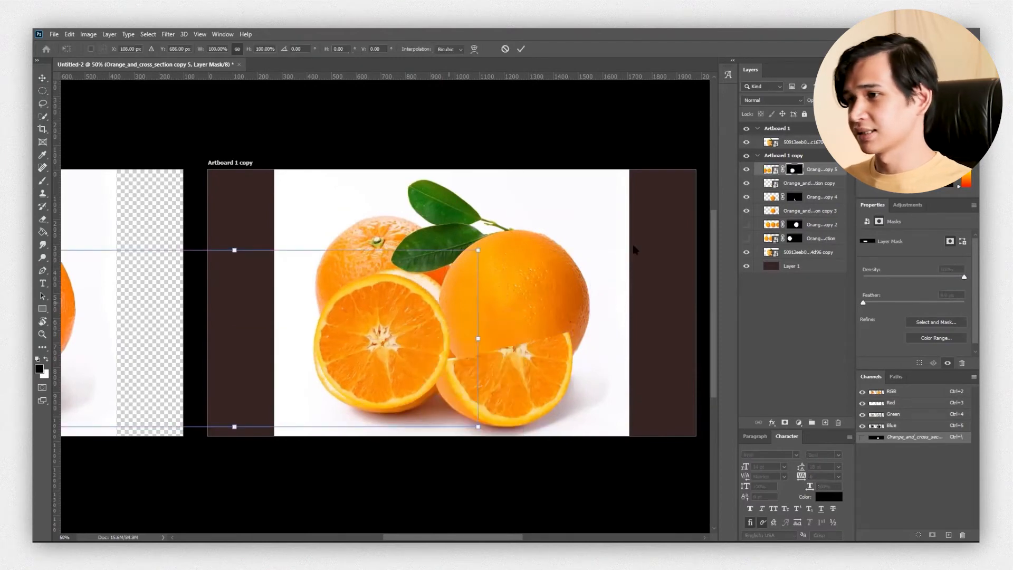
Step: Convert the copied round slice with its mask into a smart object
left_click(769, 171)
right_click(769, 171)
left_click(403, 296)
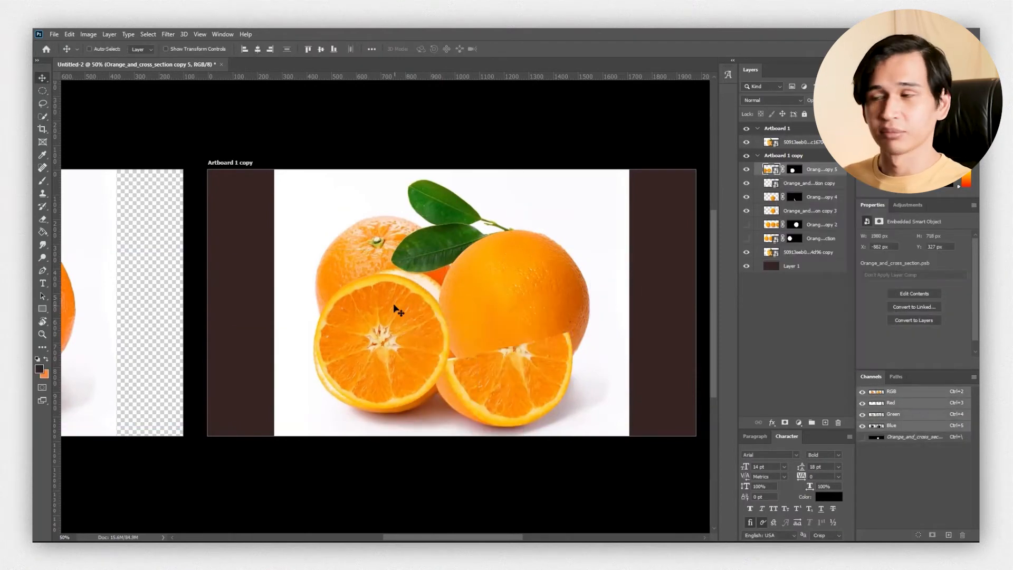
right_click(814, 183)
left_click(842, 216)
Step: Distort the round slice smart object so its corners fit the reference photo's halved orange
key("ctrl+t")
right_click(392, 307)
left_click(416, 367)
left_click_drag(452, 272, 465, 262)
left_click_drag(315, 407, 314, 410)
mouse_move(315, 273)
left_mouse_down()
mouse_move(320, 285)
mouse_move(319, 274)
left_mouse_up()
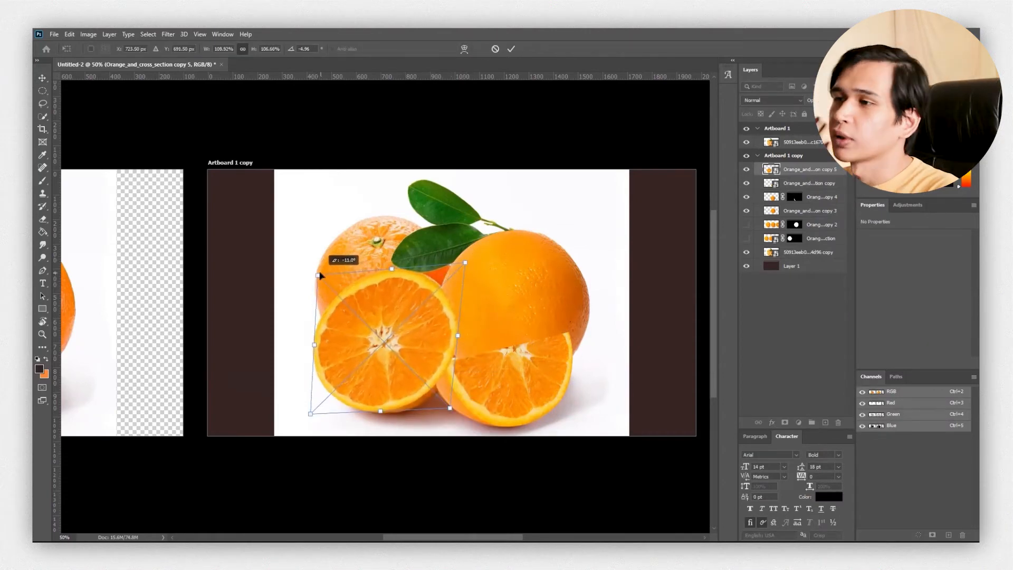
mouse_move(446, 409)
left_mouse_down()
mouse_move(425, 384)
mouse_move(434, 397)
left_mouse_up()
key("Return")
Step: Warp the round slice's lower edges to follow the outline of the reference photo's halved orange
key("ctrl+t")
right_click(377, 324)
left_click(393, 427)
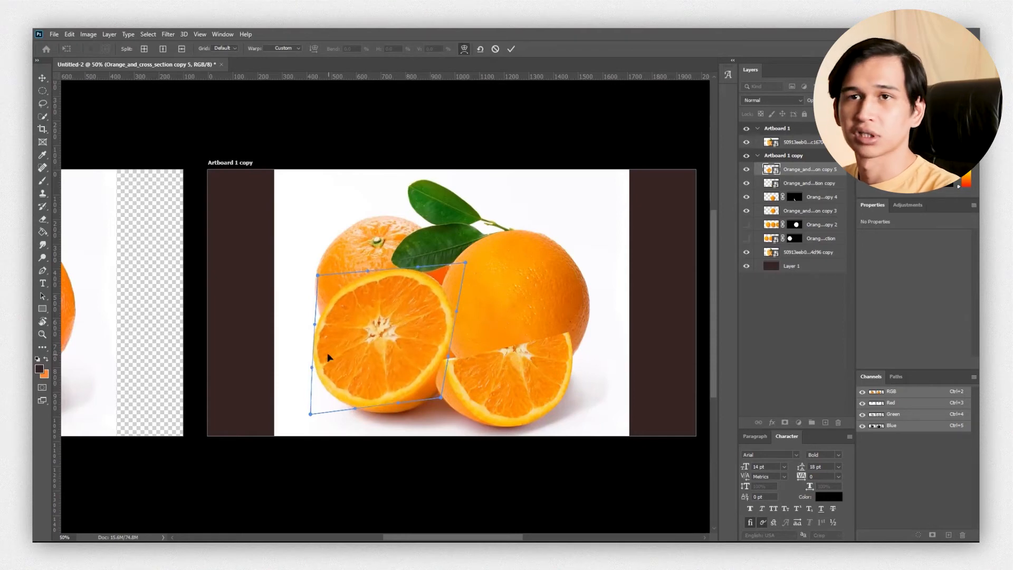
left_click_drag(441, 397, 445, 399)
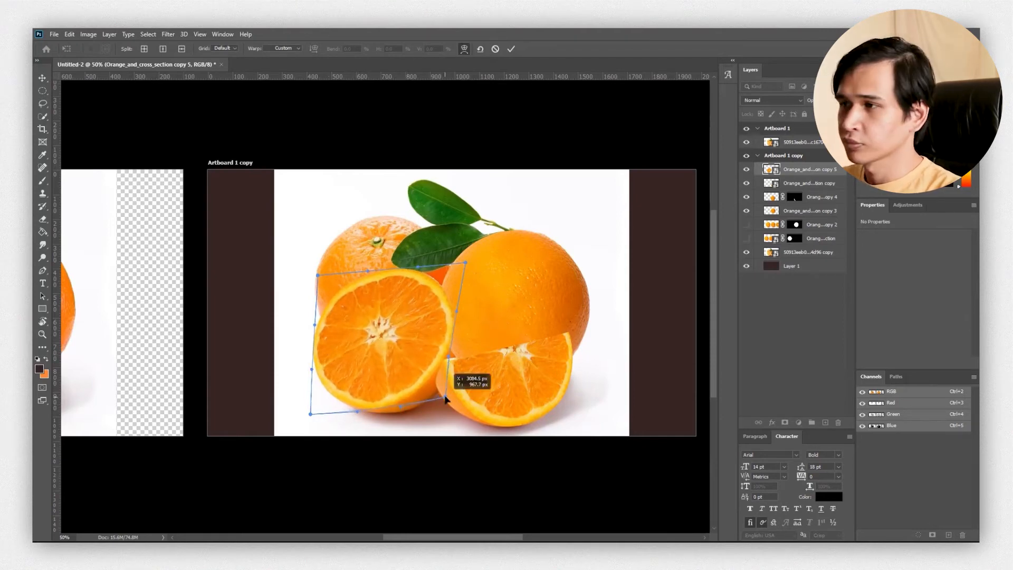
key("Return")
Step: Move the round slice beneath the whole orange in the layer order and lower the reference photo's opacity
left_click_drag(767, 172, 761, 222)
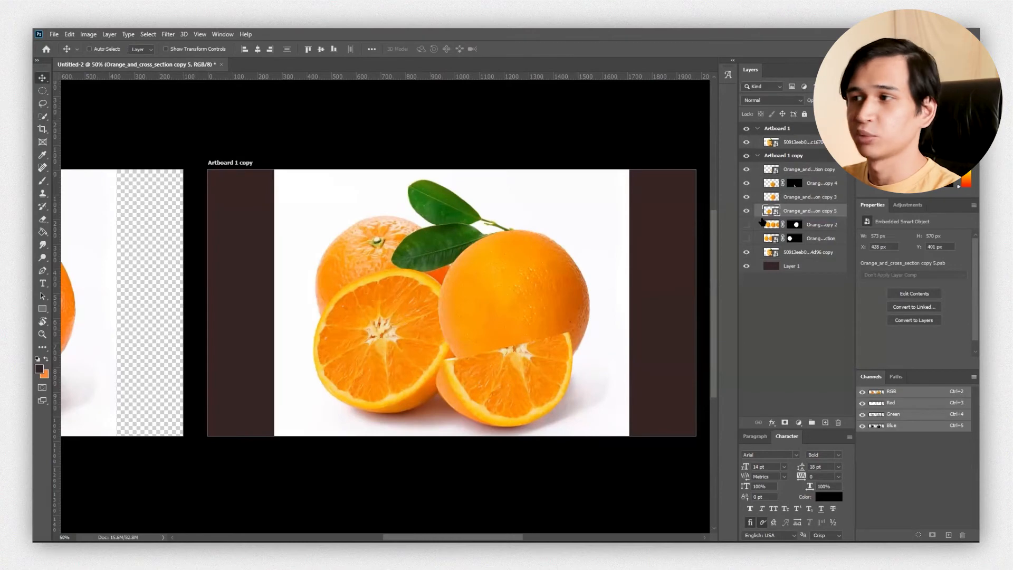
left_click(766, 254)
left_click_drag(818, 100, 799, 100)
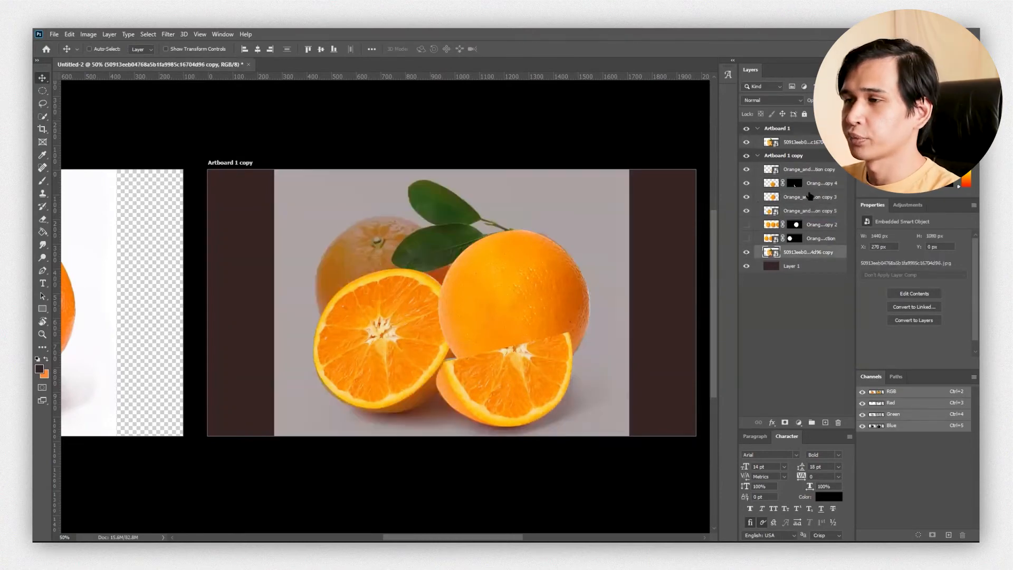
Step: Duplicate the whole orange layer to serve as the peel behind the round slice
left_click(809, 199)
key("ctrl+j")
left_click(815, 254)
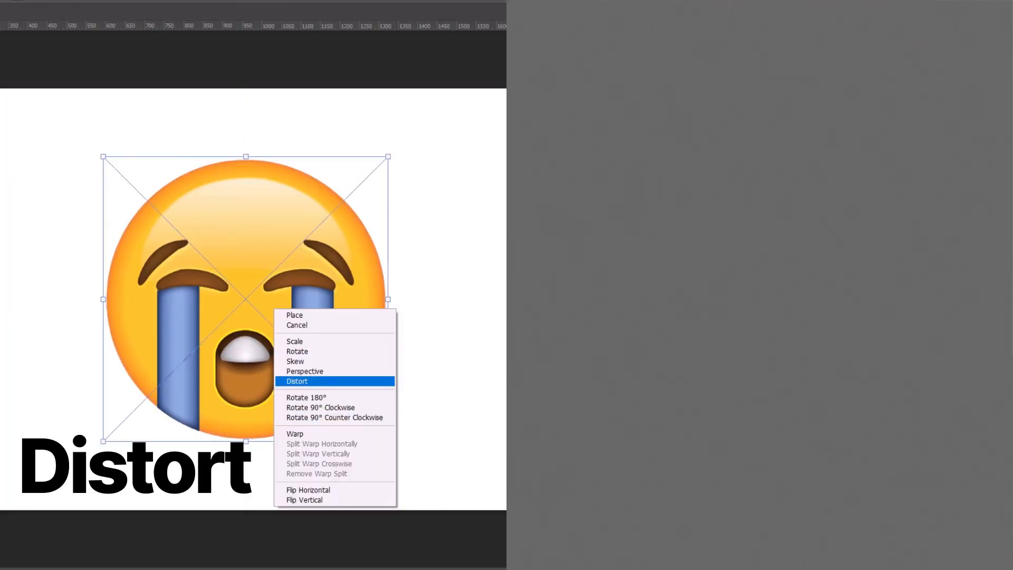
Step: Distort the crying emoji by pulling its corners into a diagonally stretched shape
left_click(297, 381)
left_click_drag(103, 156, 185, 217)
left_click_drag(388, 441, 296, 337)
left_click_drag(388, 156, 396, 149)
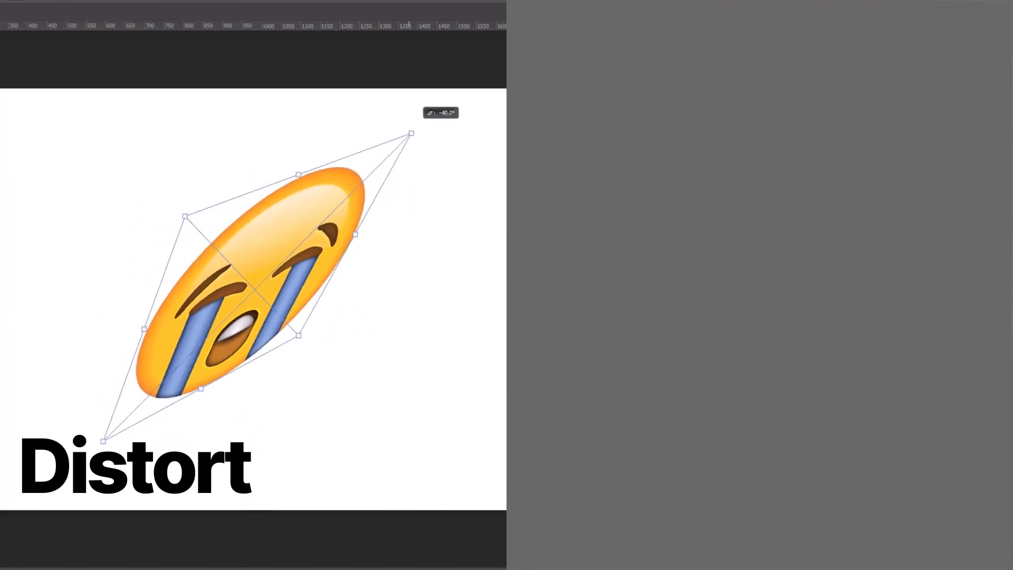
left_click_drag(290, 183, 209, 126)
left_click_drag(257, 259, 259, 268)
key("Return")
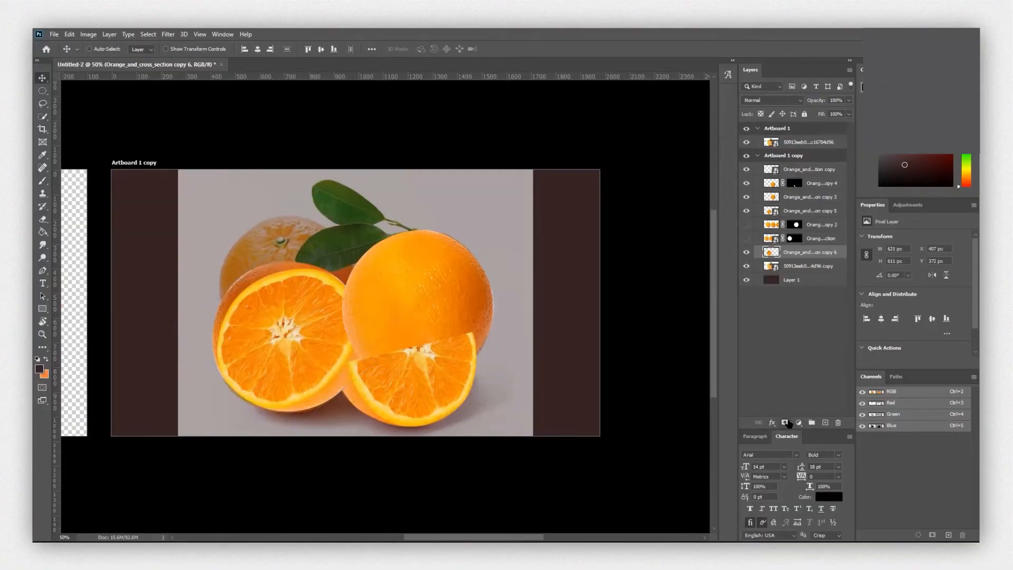
Step: Add a layer mask to the duplicated orange and brush away the peel protruding above the round slice
left_click(784, 422)
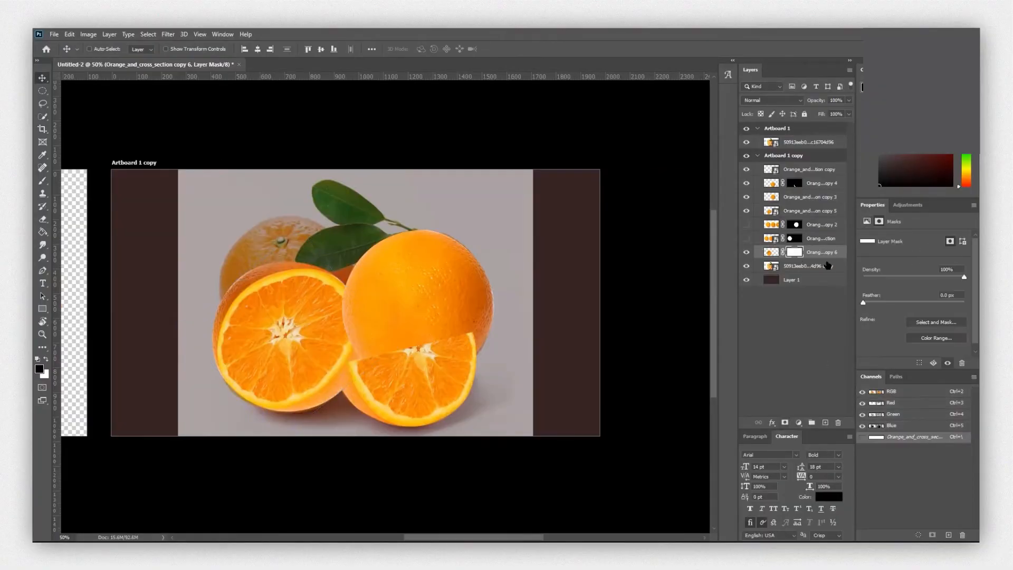
key("b")
left_click_drag(266, 264, 228, 283)
Step: Duplicate the whole orange, position the copy over the reference's rear orange and move it behind the half orange
left_click(815, 251)
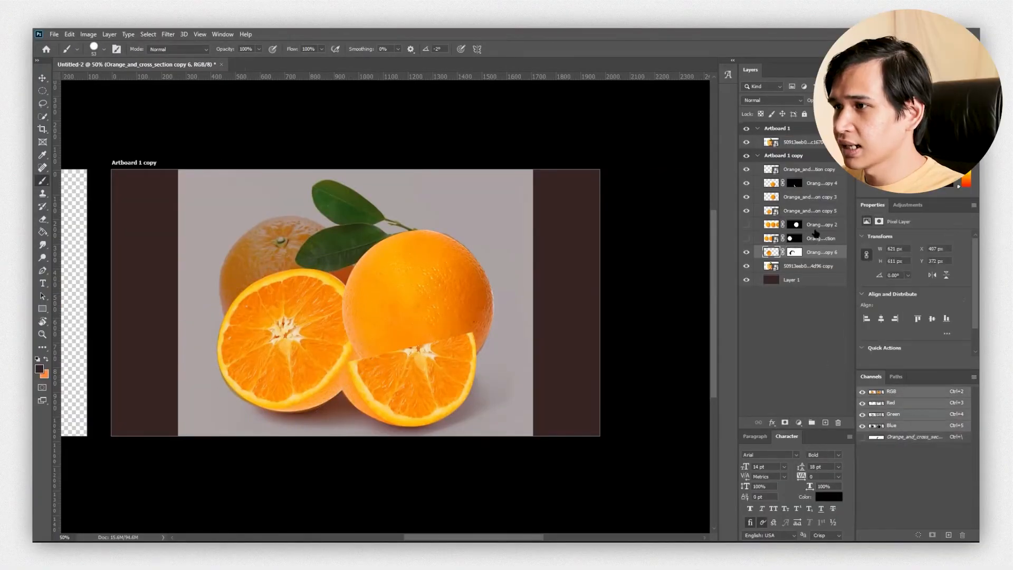
key("ctrl+j")
left_click_drag(296, 306, 300, 246)
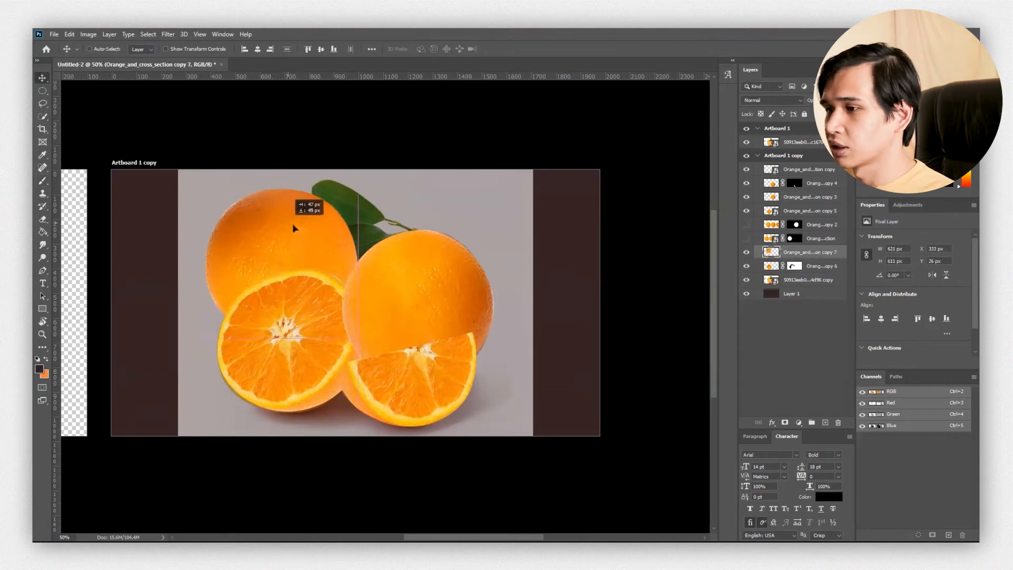
left_click_drag(810, 252, 812, 279)
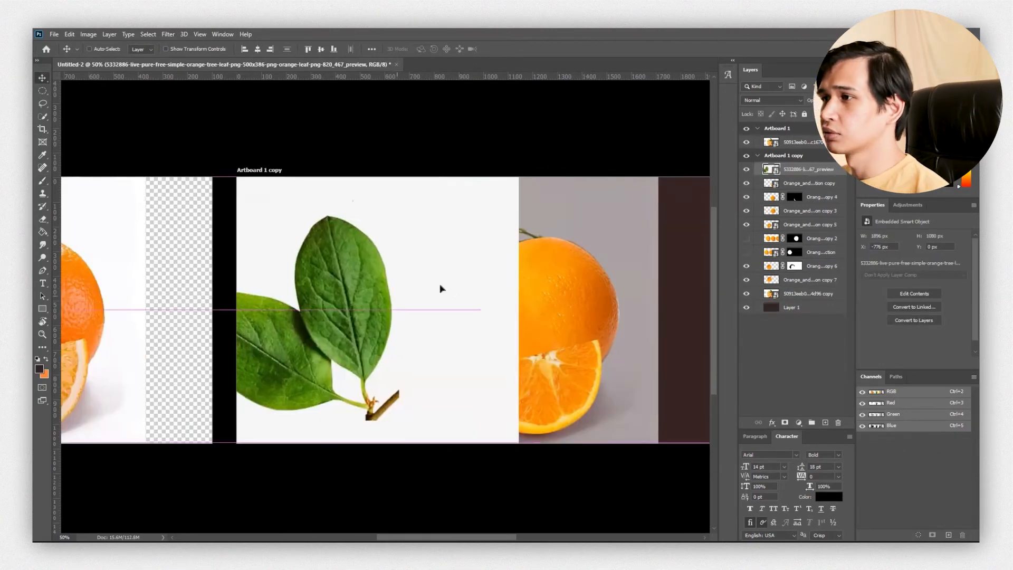
Step: Scale the leaf image to about 39.5%, place it over the reference leaves and adjust its fit at the orange's stem
left_click_drag(680, 444, 400, 312)
left_click_drag(361, 267, 516, 316)
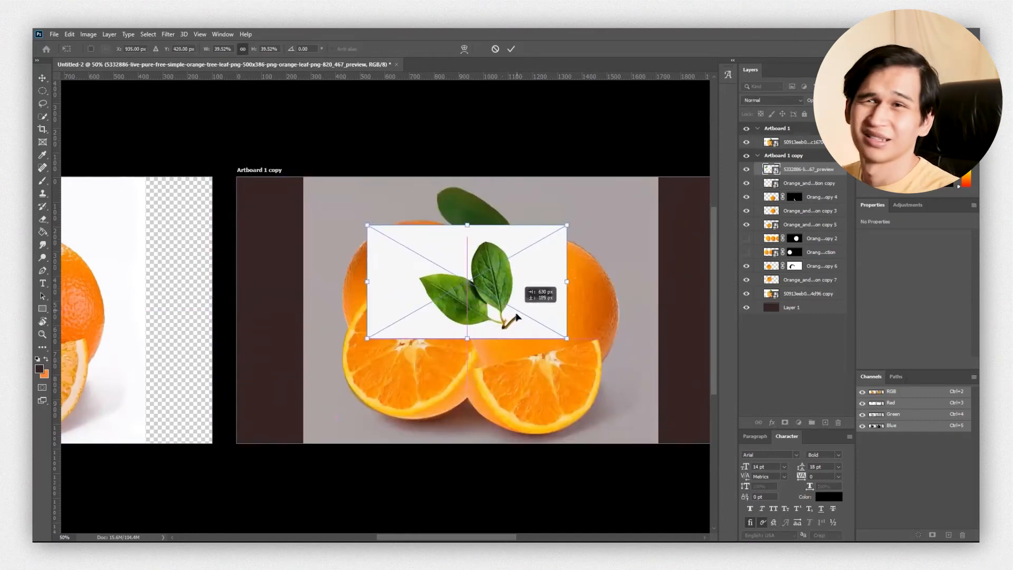
left_click_drag(521, 268, 535, 206)
left_click_drag(578, 278, 537, 258)
mouse_move(488, 209)
left_mouse_down()
mouse_move(509, 218)
mouse_move(484, 206)
left_mouse_up()
left_click_drag(568, 276, 580, 254)
left_click_drag(413, 262, 606, 262)
key("Return")
Step: Select the white background around the leaves by color to isolate them with a mask
left_click(149, 35)
left_click(158, 139)
left_click(592, 217)
key("Return")
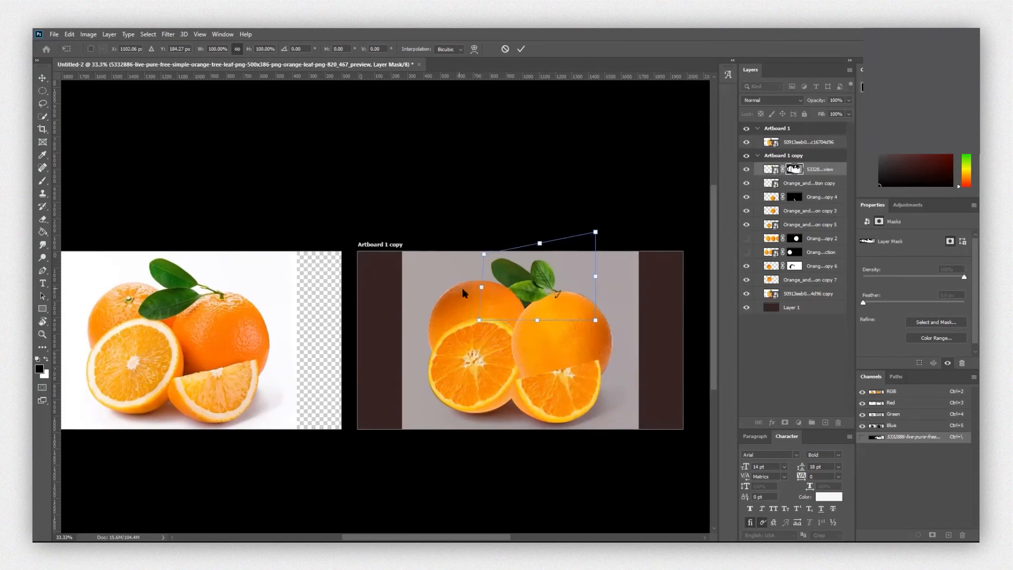
Step: Distort and warp the leaves to match the reference leaves' shape, and hide the reference photo
left_click_drag(483, 254, 402, 249)
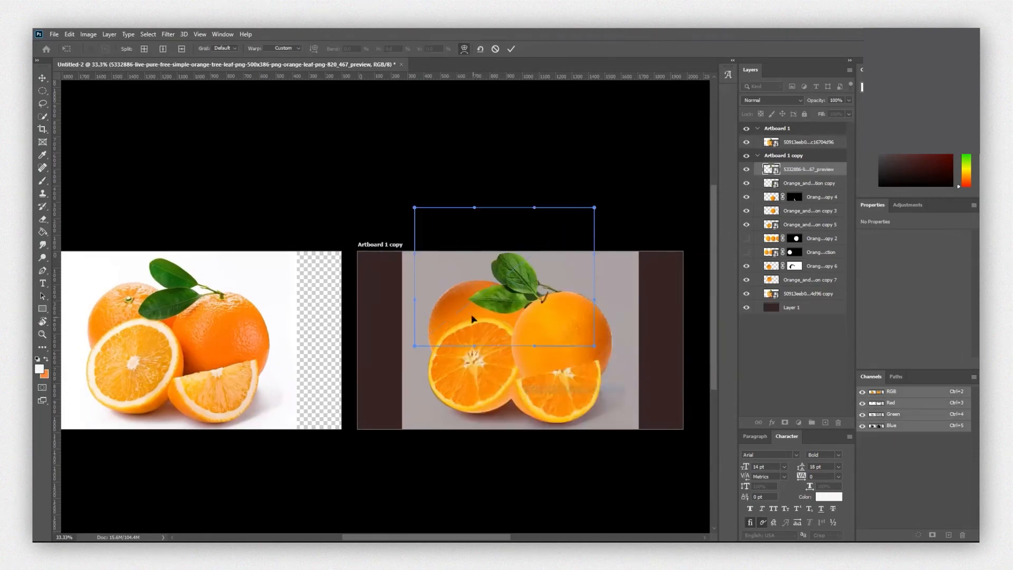
left_click_drag(475, 208, 397, 223)
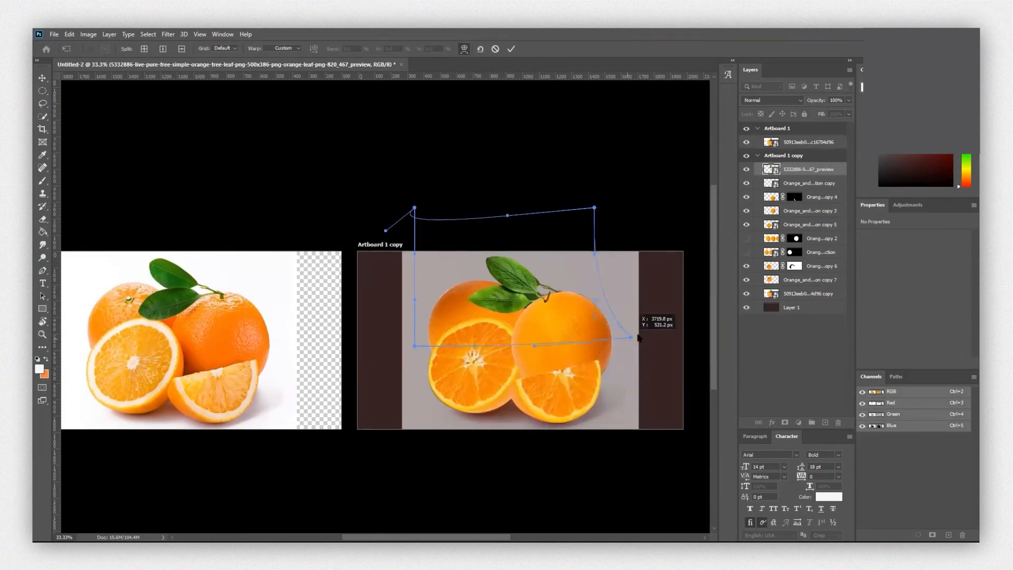
key("Return")
key("z")
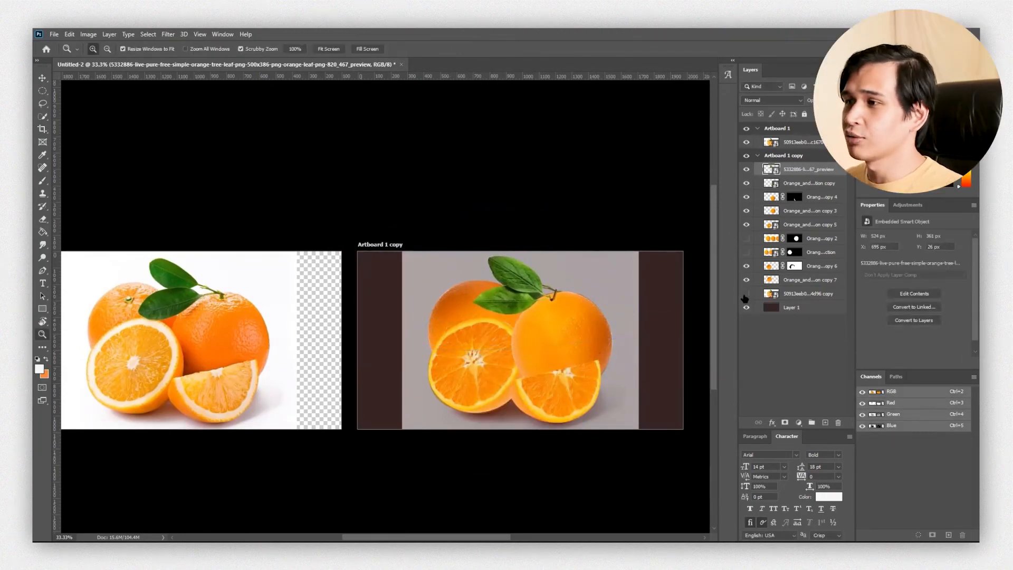
left_click(745, 294)
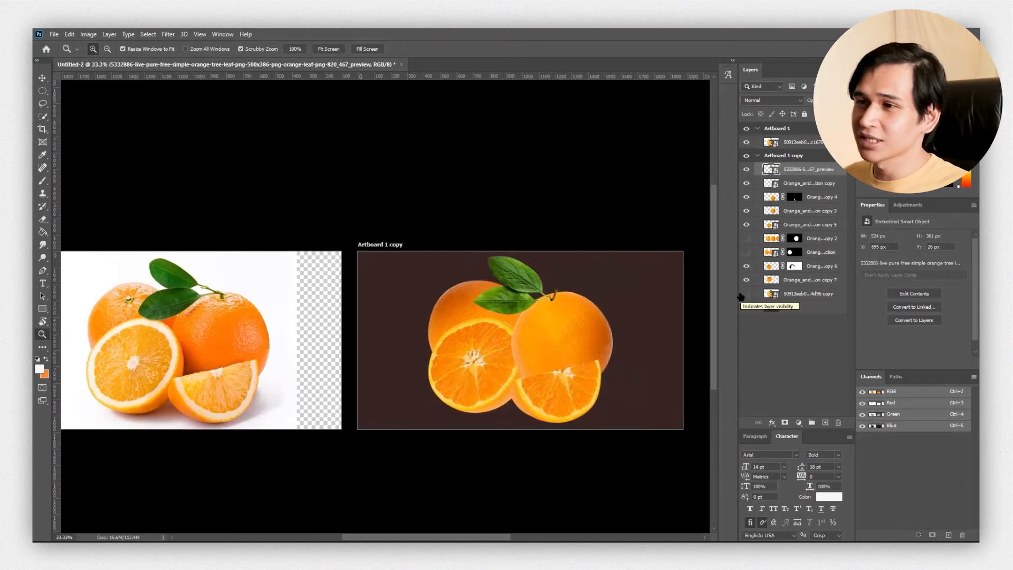
Step: Toggle the visibility of the orange layers one by one to identify which part each contains
left_click(769, 272)
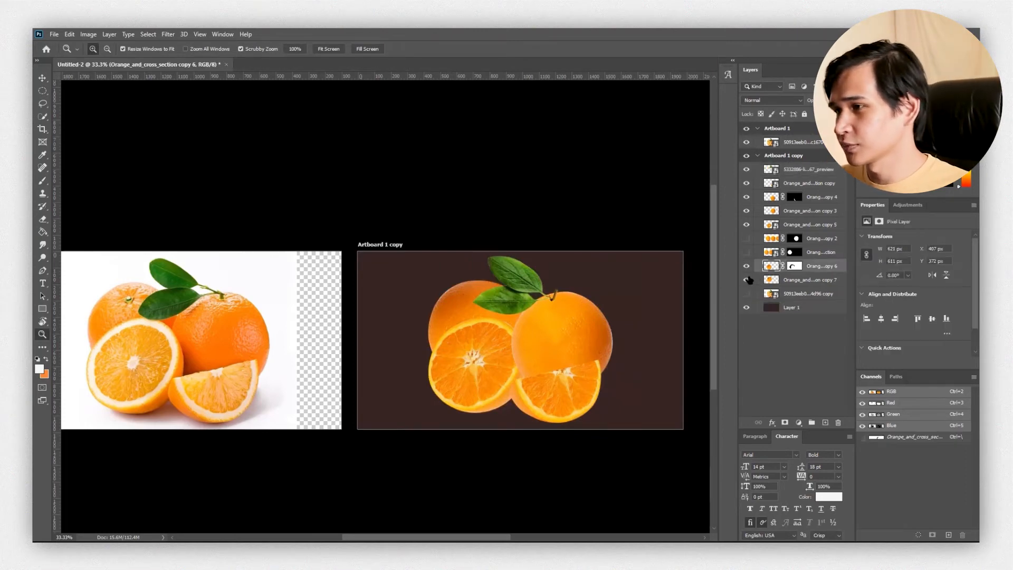
left_click(747, 225)
left_click(746, 196)
left_click(746, 184)
left_click(745, 185)
left_click(746, 279)
left_click(746, 279)
left_click(746, 266)
left_click(746, 266)
left_click(746, 225)
left_click(746, 225)
left_click(747, 211)
left_click(746, 211)
Step: Reorder the layers so the whole orange sits beneath the half orange's peel and above the rear orange
left_click_drag(772, 225, 772, 208)
left_click_drag(774, 273, 774, 275)
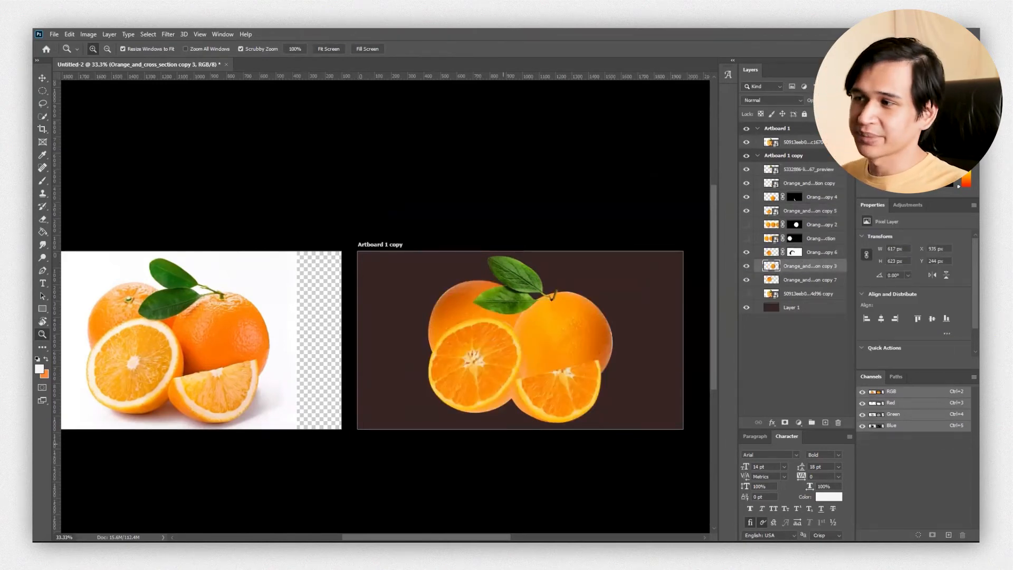
key("v")
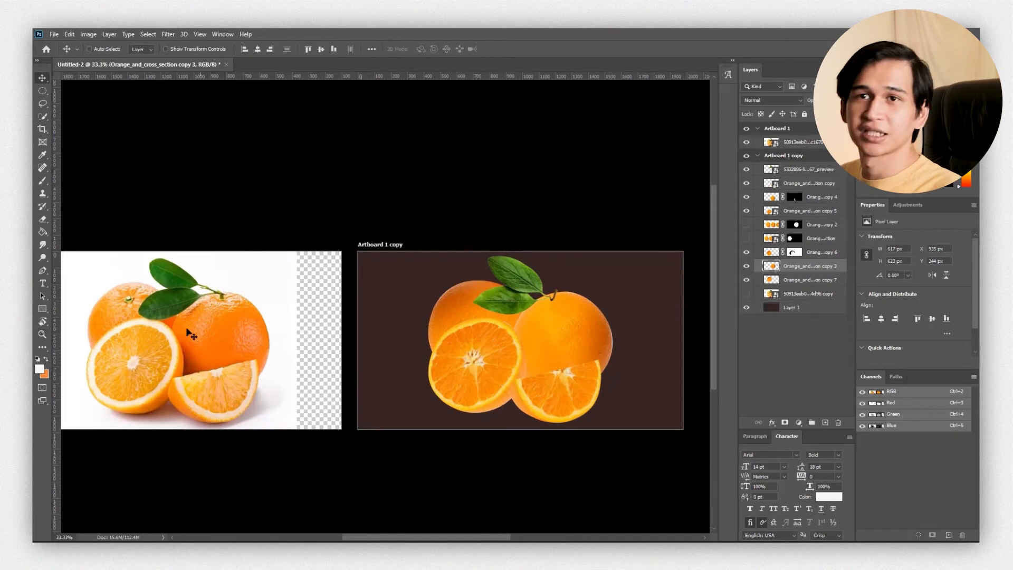
Step: Add a linear Gradient Overlay to the whole orange with 100% opacity, a 43° angle and 100% scale
left_click(746, 266)
left_click(745, 265)
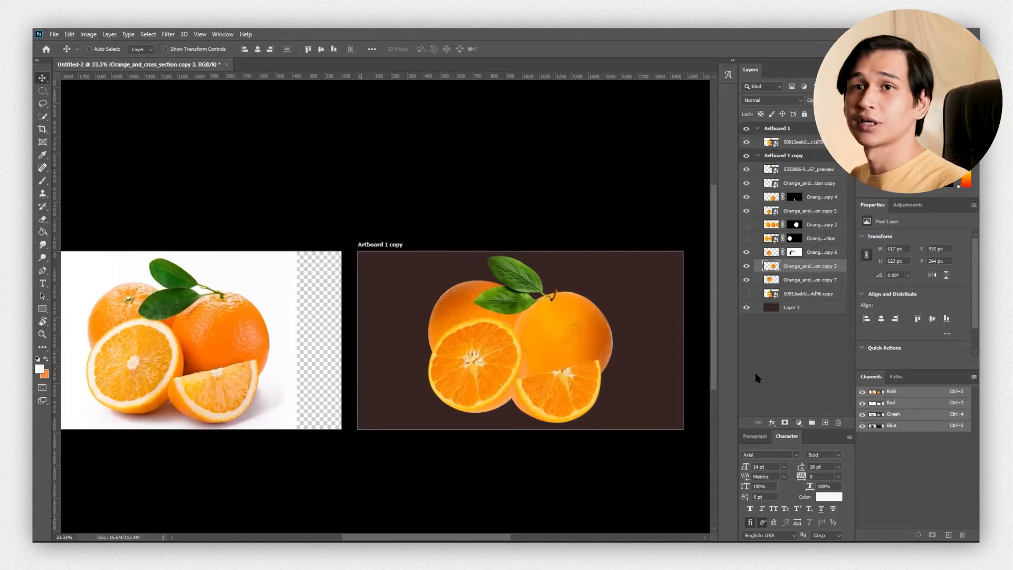
left_click(771, 423)
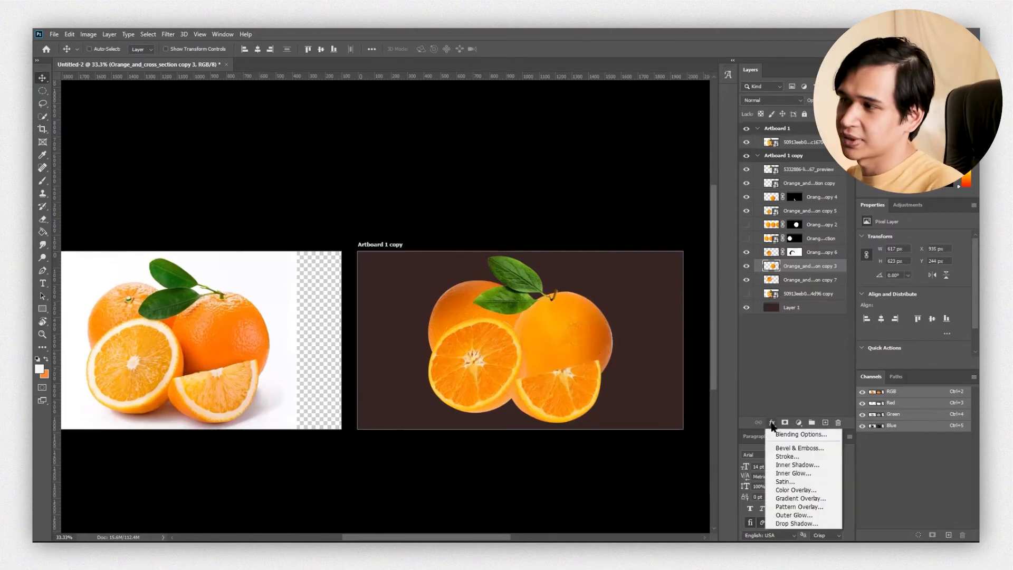
left_click(786, 498)
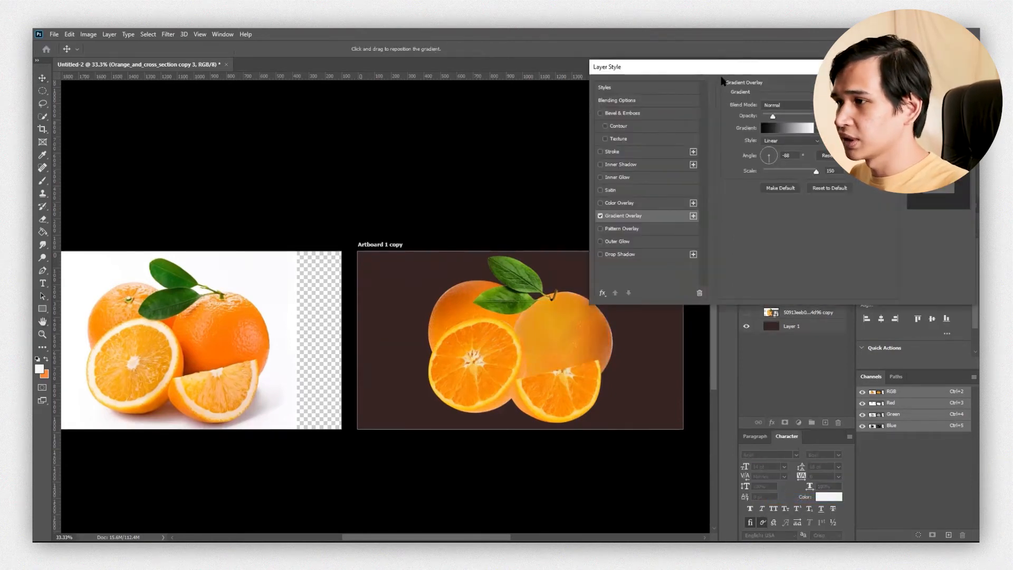
left_click_drag(720, 75, 377, 51)
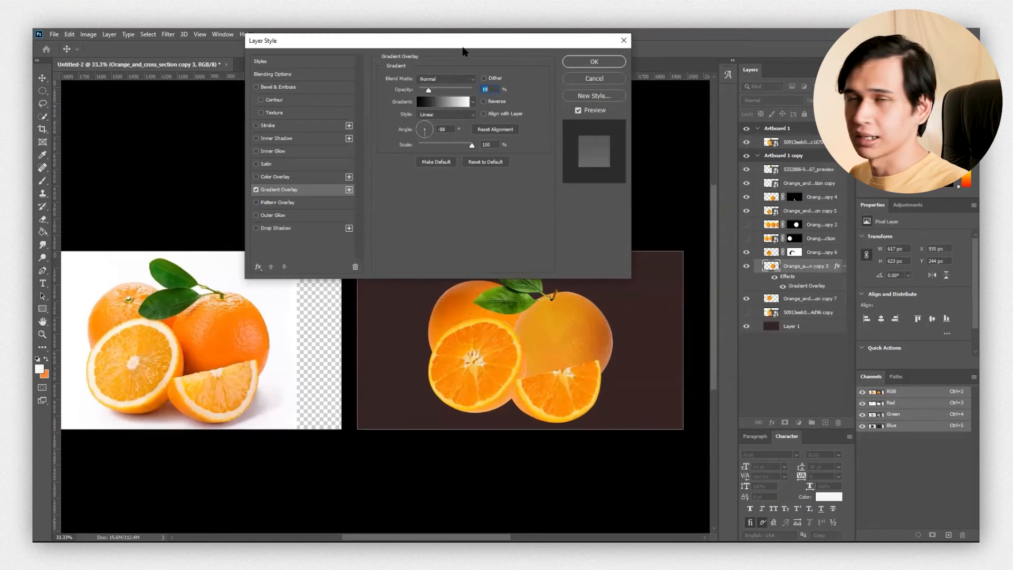
left_click_drag(459, 48, 426, 44)
left_click_drag(395, 86, 531, 97)
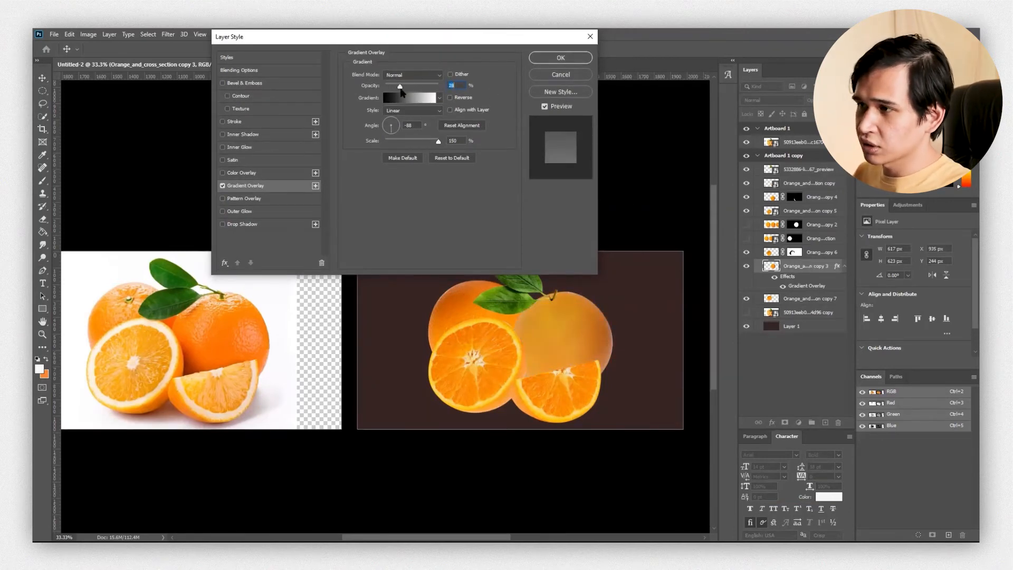
mouse_move(421, 148)
left_mouse_down()
mouse_move(386, 150)
mouse_move(404, 160)
mouse_move(409, 140)
mouse_move(394, 124)
mouse_move(480, 142)
mouse_move(418, 141)
left_mouse_up()
left_click(409, 97)
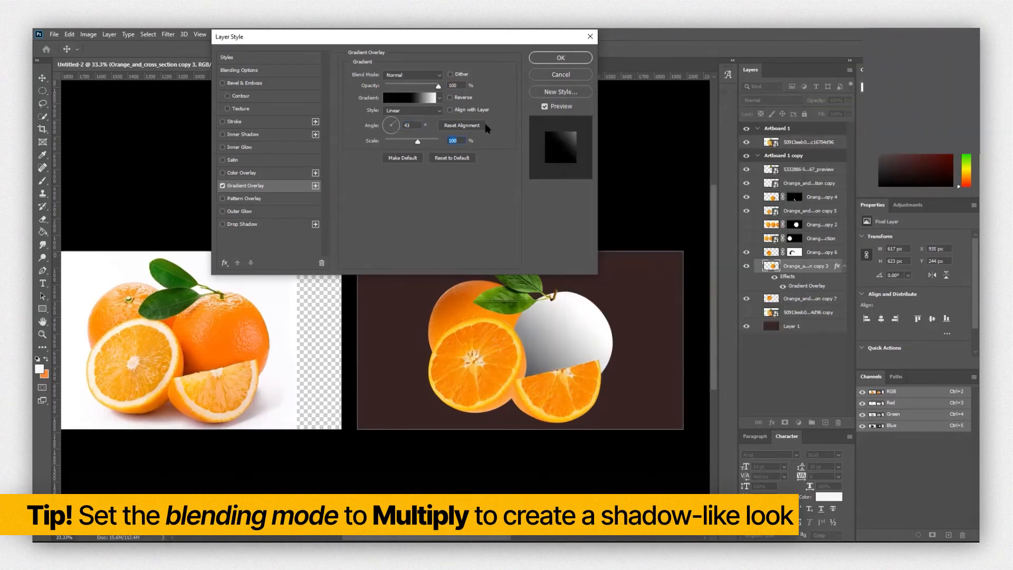
Step: Set the overlay to Multiply at 89% opacity with a dark brown to white gradient, and apply it
left_click(413, 75)
left_click(401, 107)
left_click(410, 98)
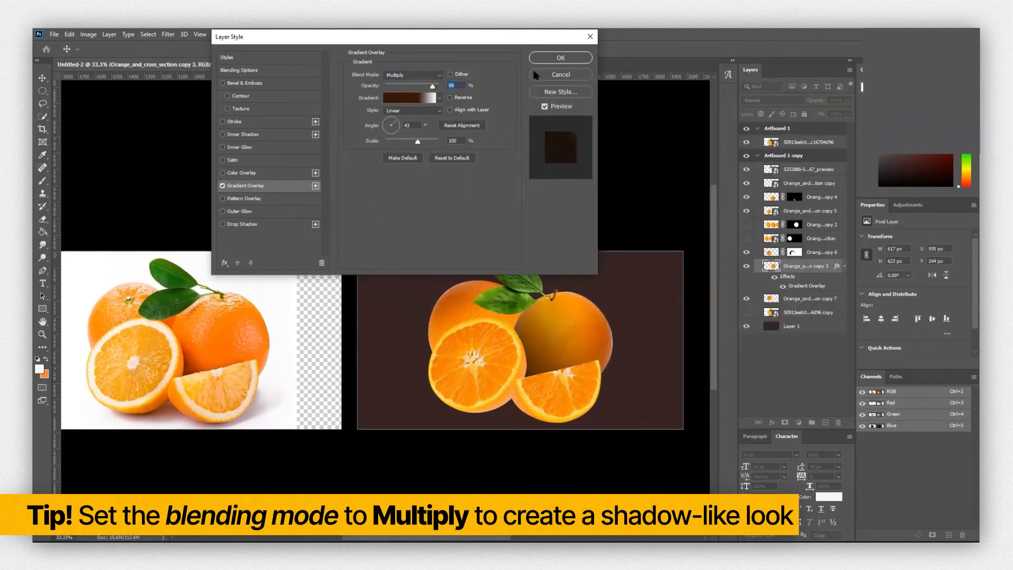
left_click(560, 58)
Step: Move the white stop of the whole orange's overlay gradient inward to about 80% and apply the change
double_click(795, 286)
left_click(438, 98)
left_click(409, 98)
left_click_drag(783, 283, 749, 283)
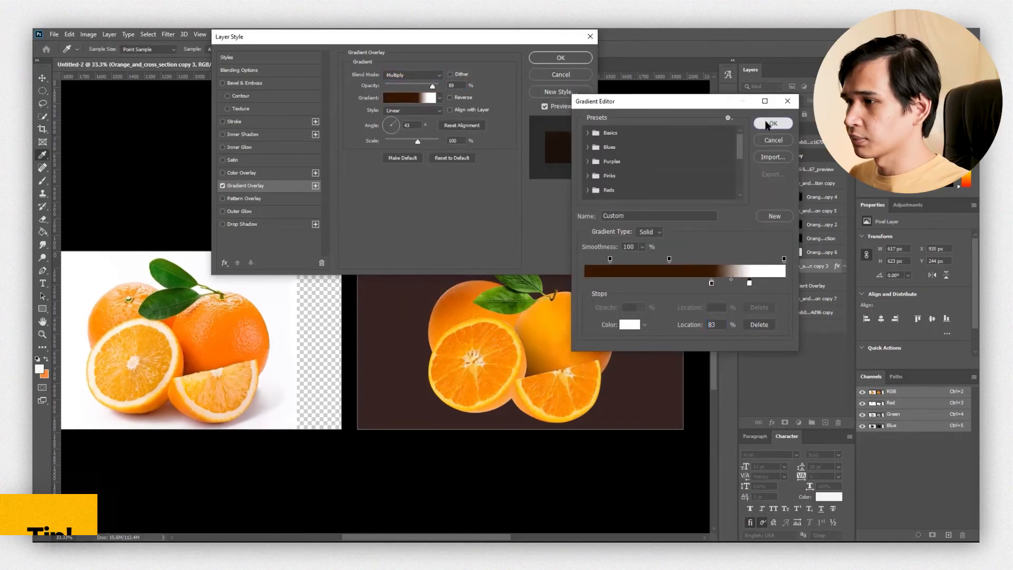
left_click(770, 123)
left_click(561, 58)
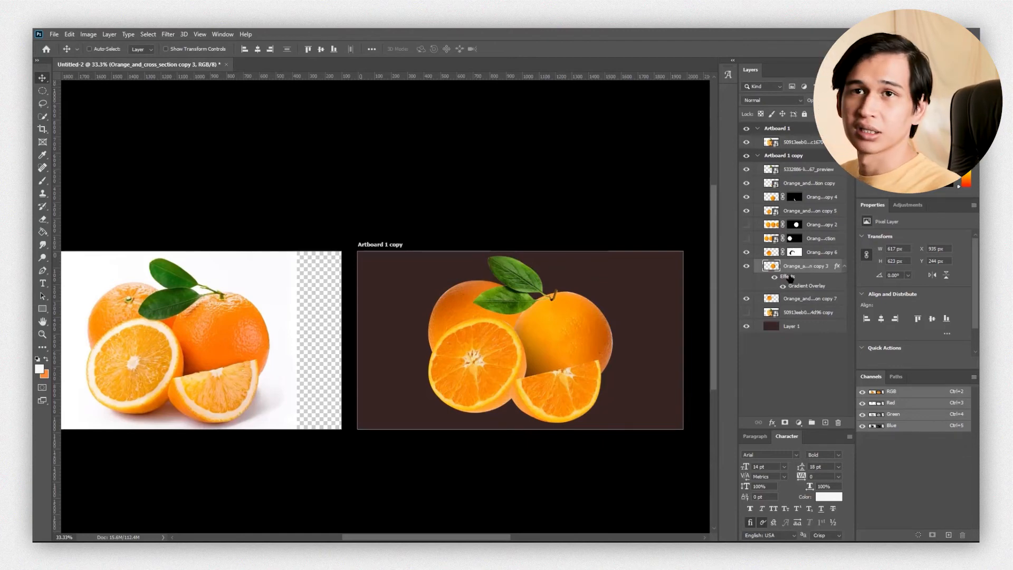
Step: Copy the layer style containing the whole orange's Gradient Overlay
right_click(792, 291)
right_click(792, 280)
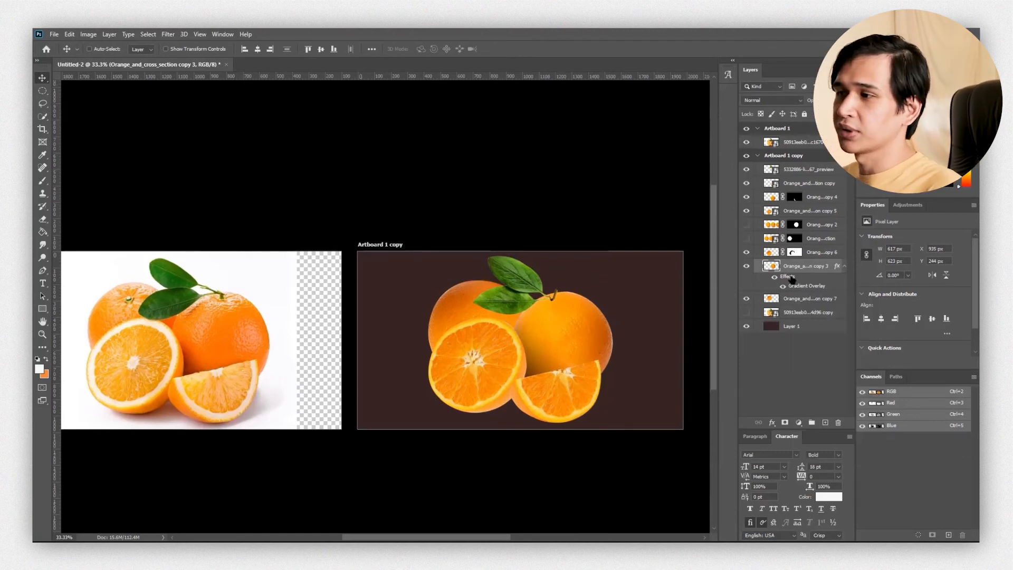
left_click(824, 400)
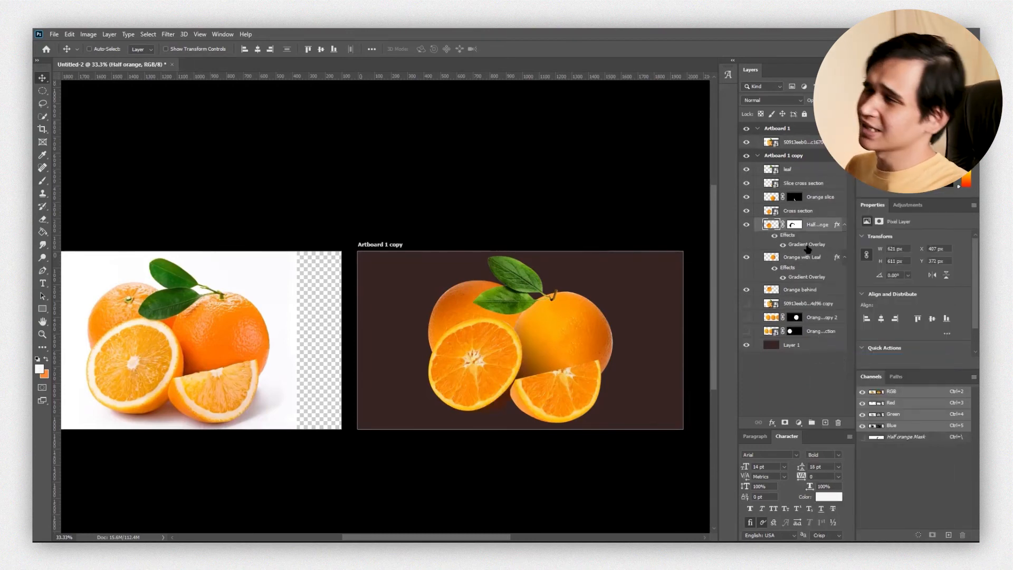
Step: Set the half orange's Gradient Overlay angle to about 145° and shift its brown and white stops toward the gradient's start
double_click(806, 244)
mouse_move(397, 126)
left_mouse_down()
mouse_move(386, 133)
mouse_move(394, 130)
mouse_move(379, 117)
left_mouse_up()
left_click(403, 102)
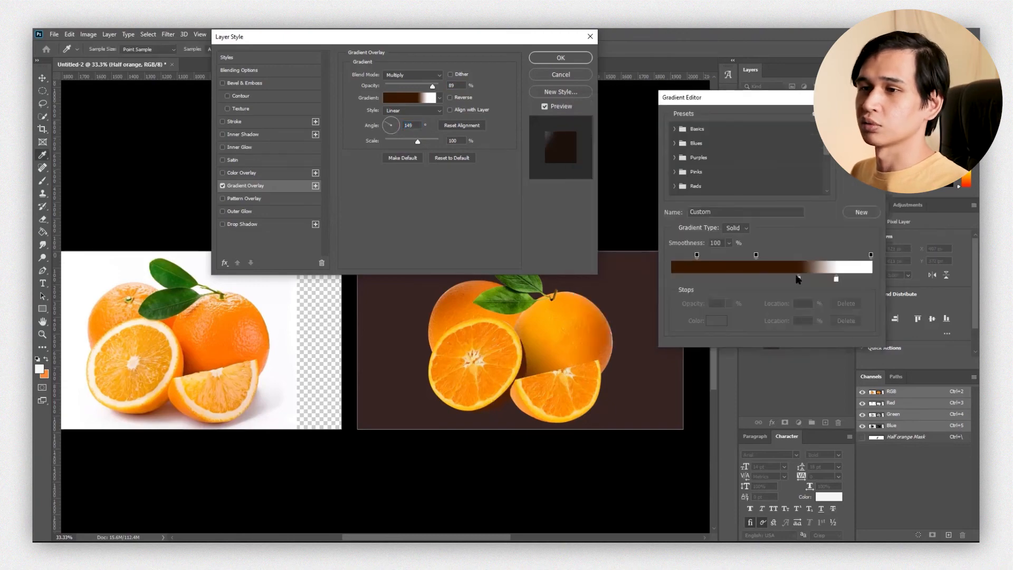
left_click_drag(800, 278, 720, 278)
left_click_drag(836, 278, 725, 279)
left_click_drag(679, 279, 706, 280)
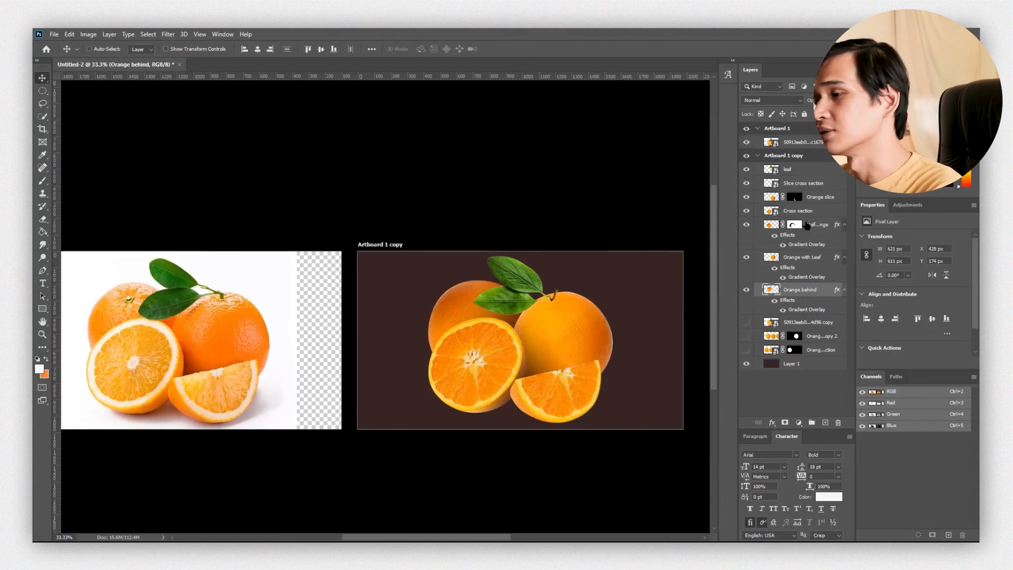
Step: Inspect the shading of the oranges and leaves in the recreated composition at closer zoom
key("z")
left_click(520, 305)
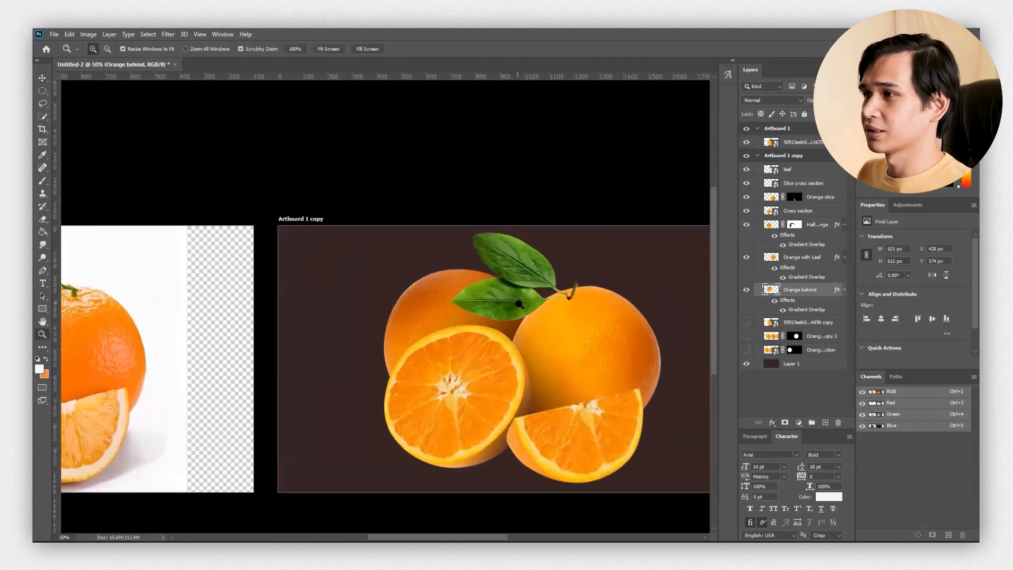
left_click(568, 325)
left_click(568, 325, "alt")
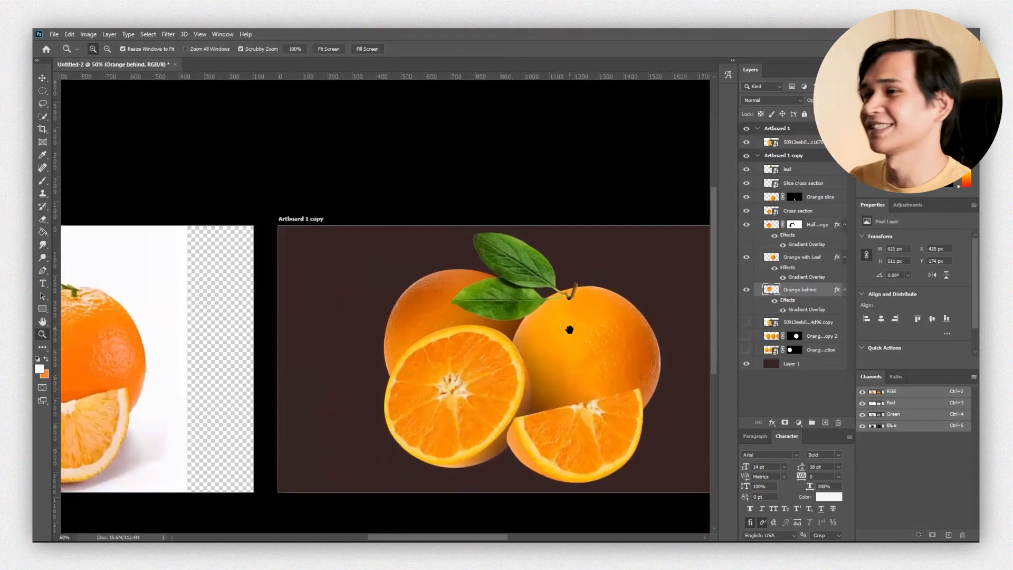
left_click_drag(569, 325, 493, 295)
left_click(493, 295, "alt")
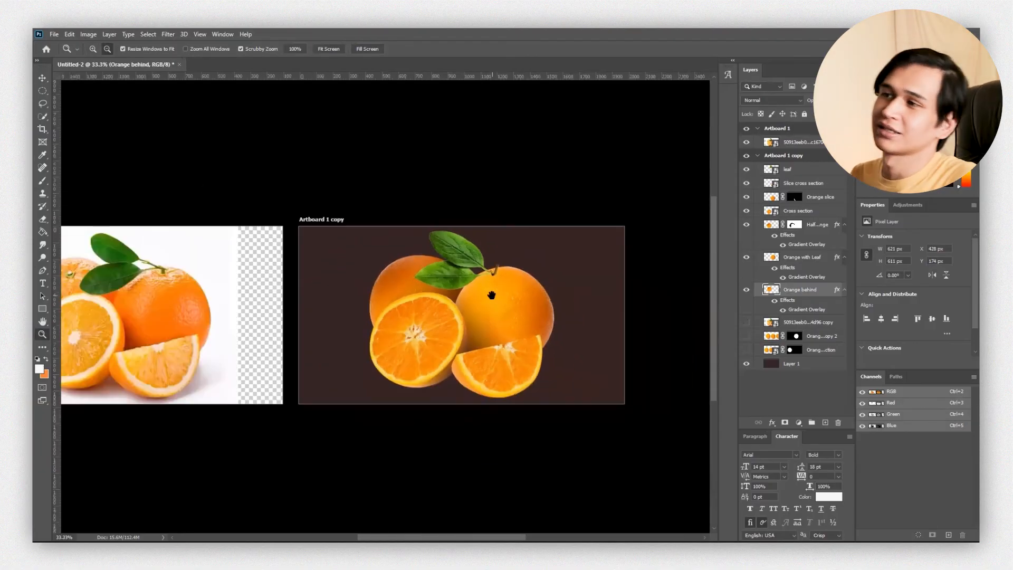